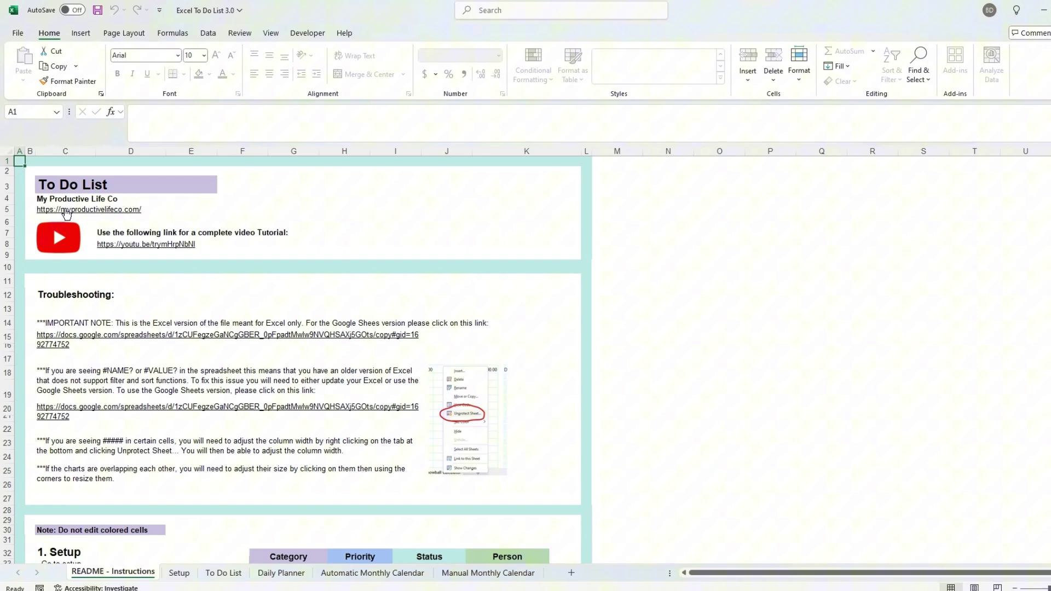
Step: Follow the myproductivelifeco.com link from the README and go to the site's Contact Us page
click(66, 213)
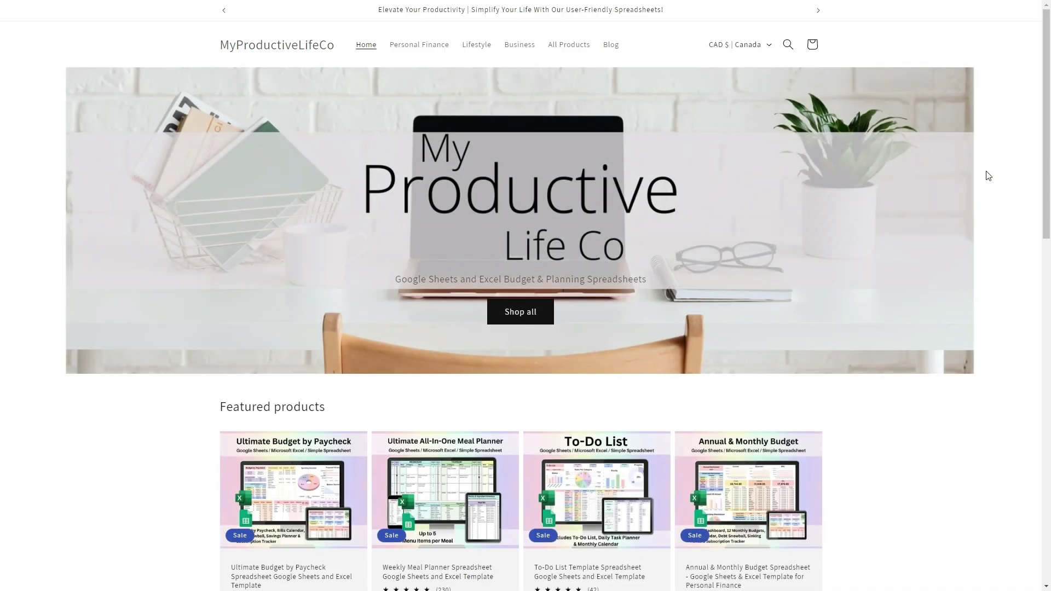
scroll(1046, 178, down, 8)
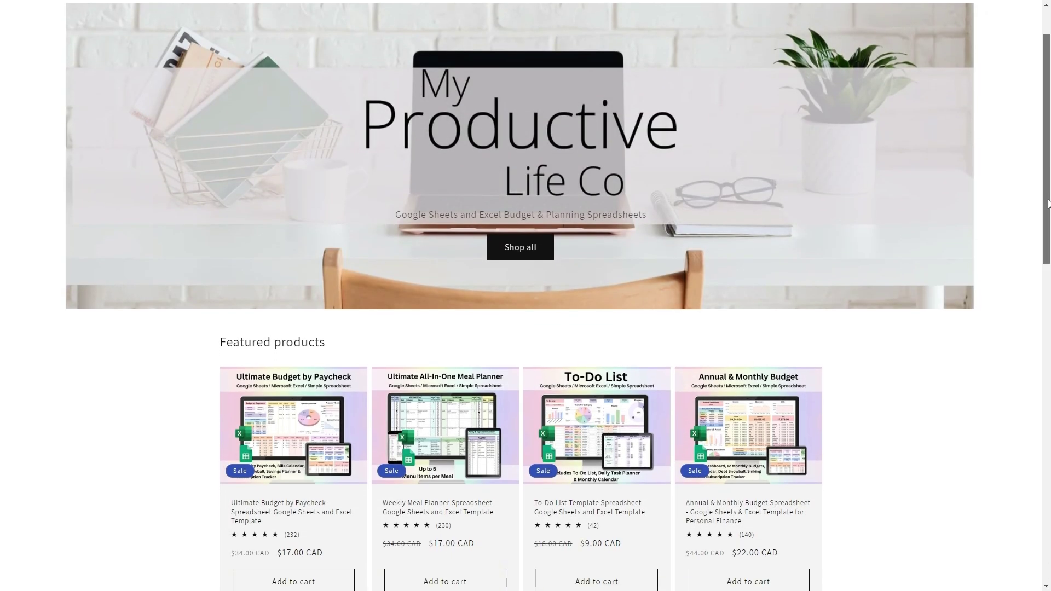
scroll(520, 295, down, 8)
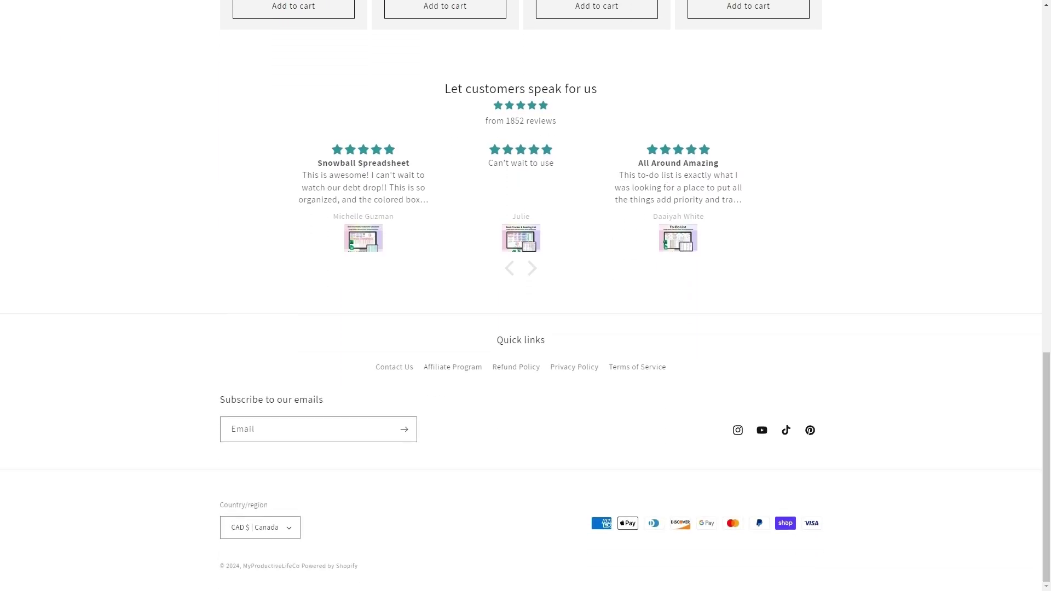
click(393, 368)
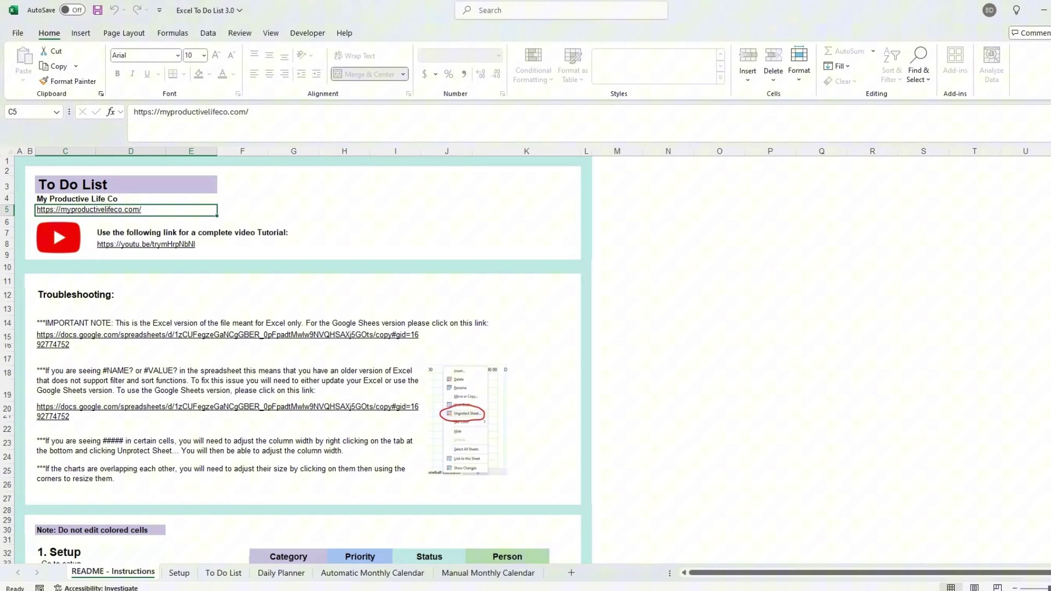
Step: Unprotect the README sheet and select cells C41, C42, D41 and D43
scroll(454, 302, down, 5)
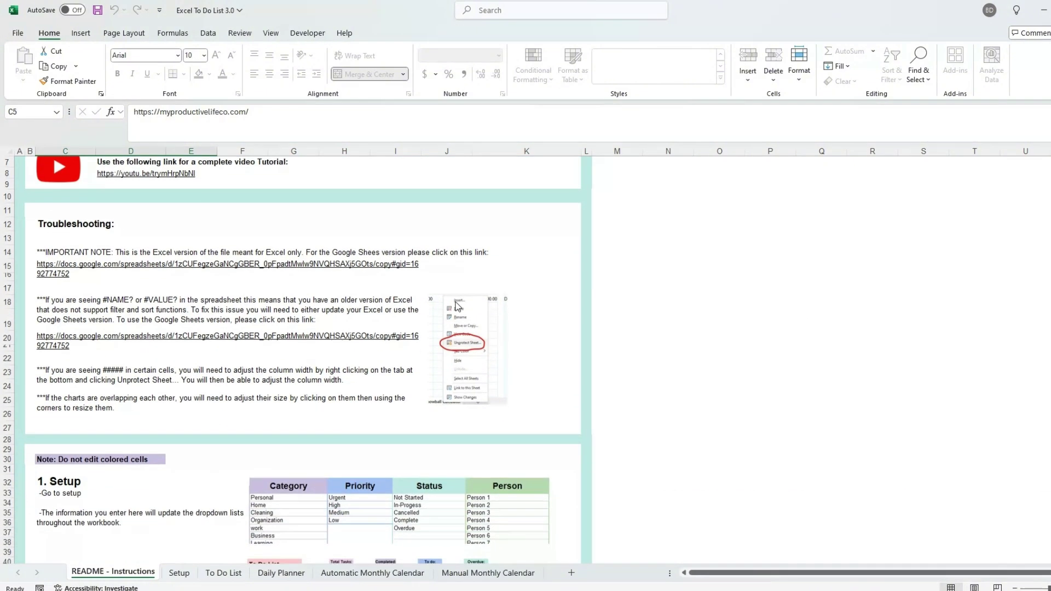
scroll(454, 302, down, 3)
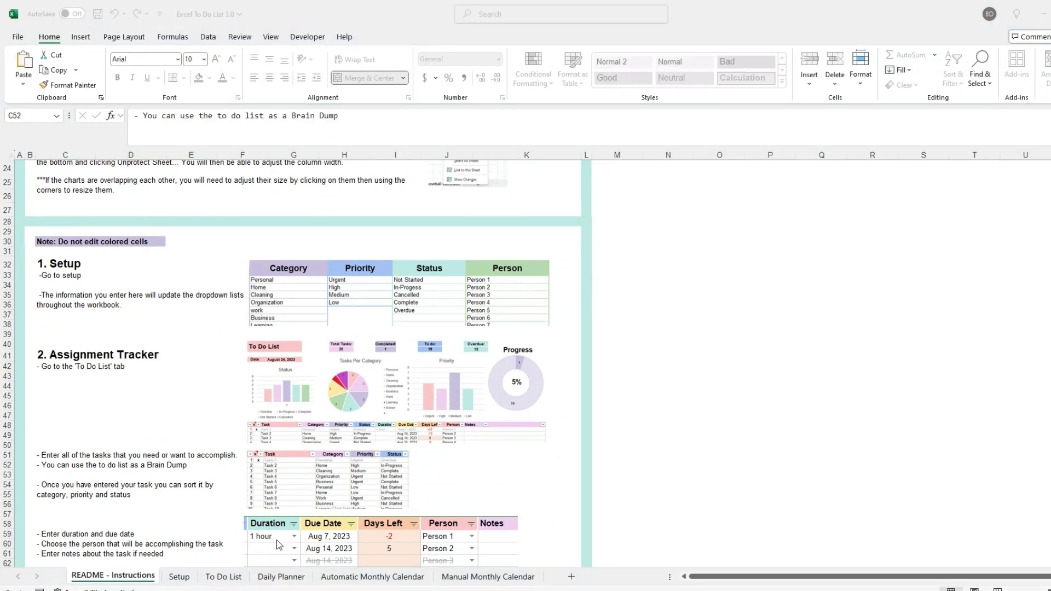
click(113, 580)
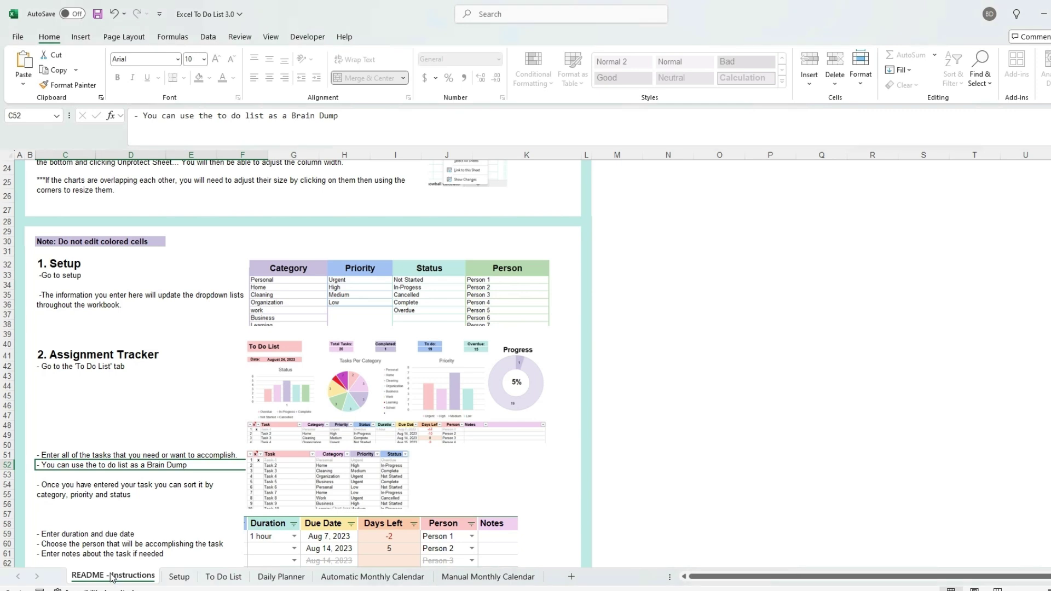
right_click(112, 578)
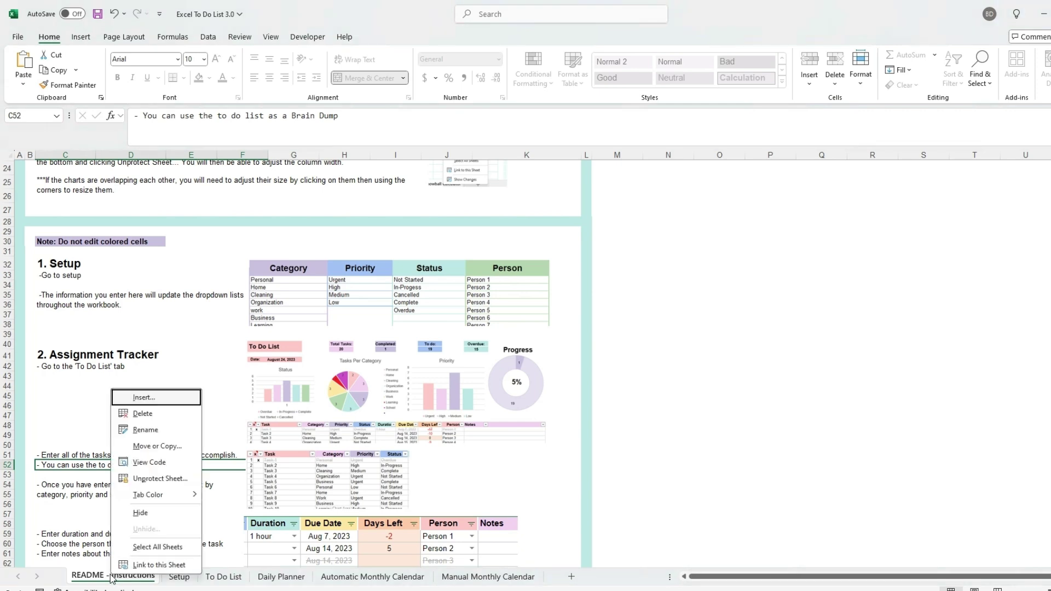
click(154, 479)
click(57, 357)
click(60, 370)
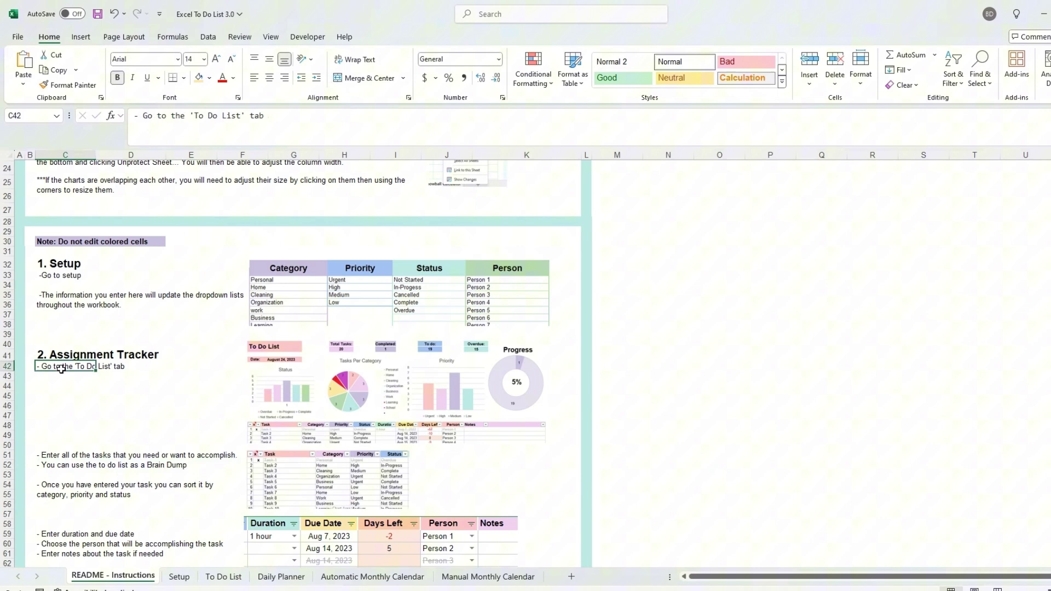
click(120, 358)
click(119, 377)
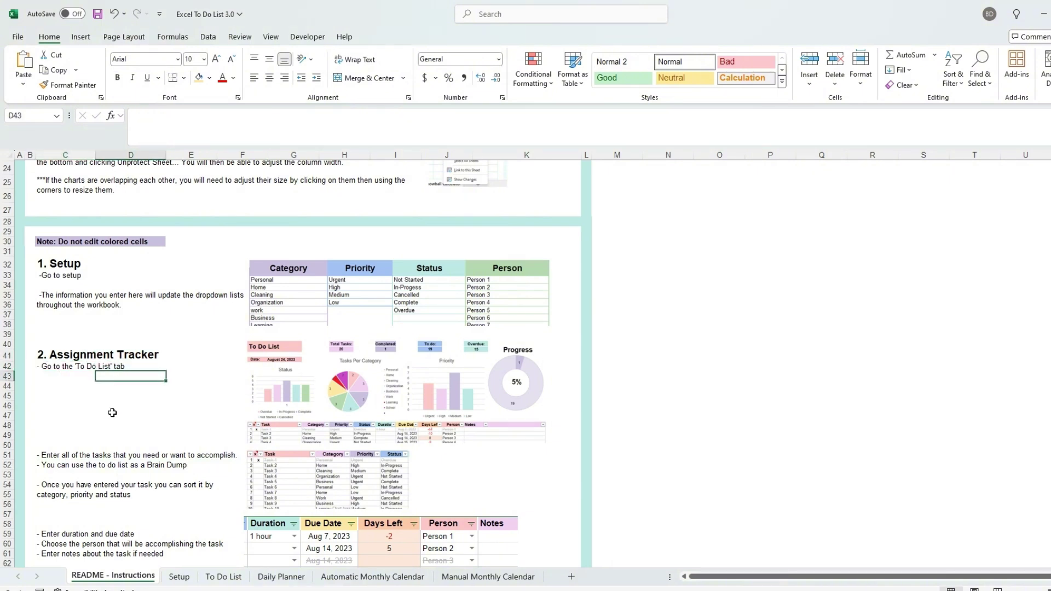
Step: Protect the README sheet again and move to the Setup sheet
right_click(89, 581)
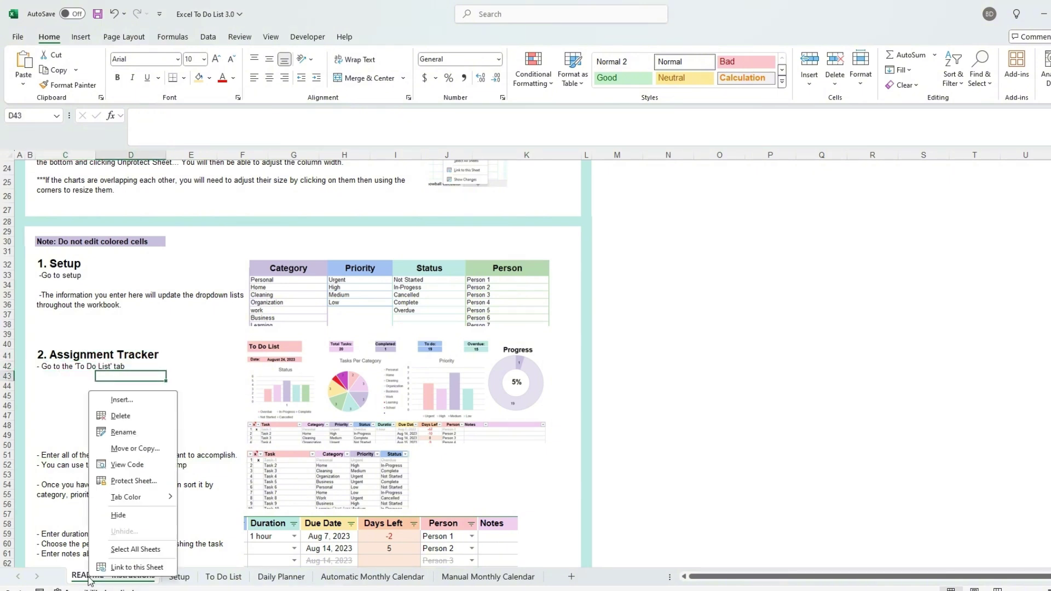
click(130, 485)
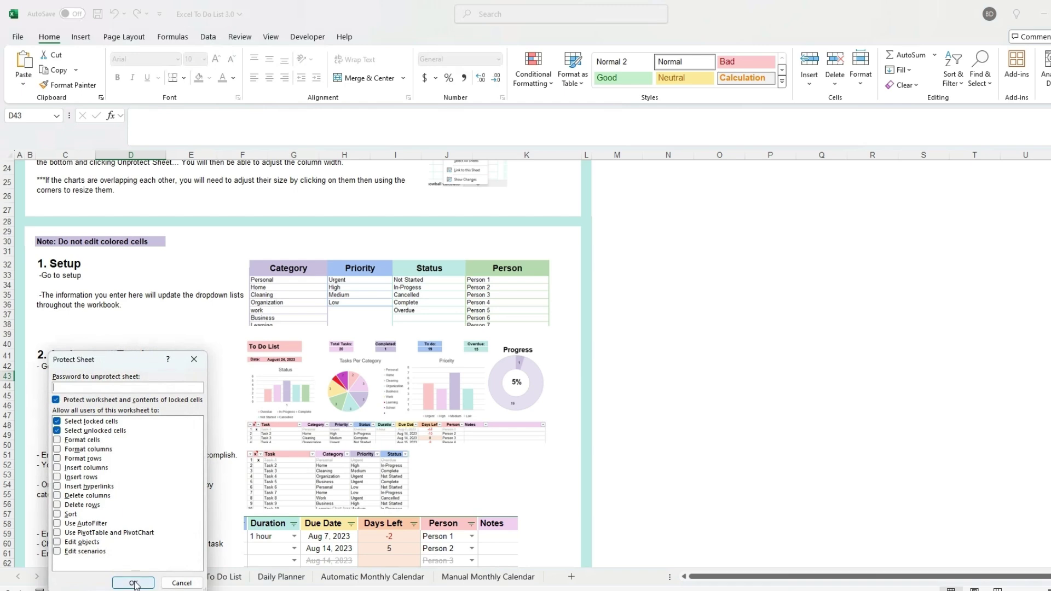
click(135, 584)
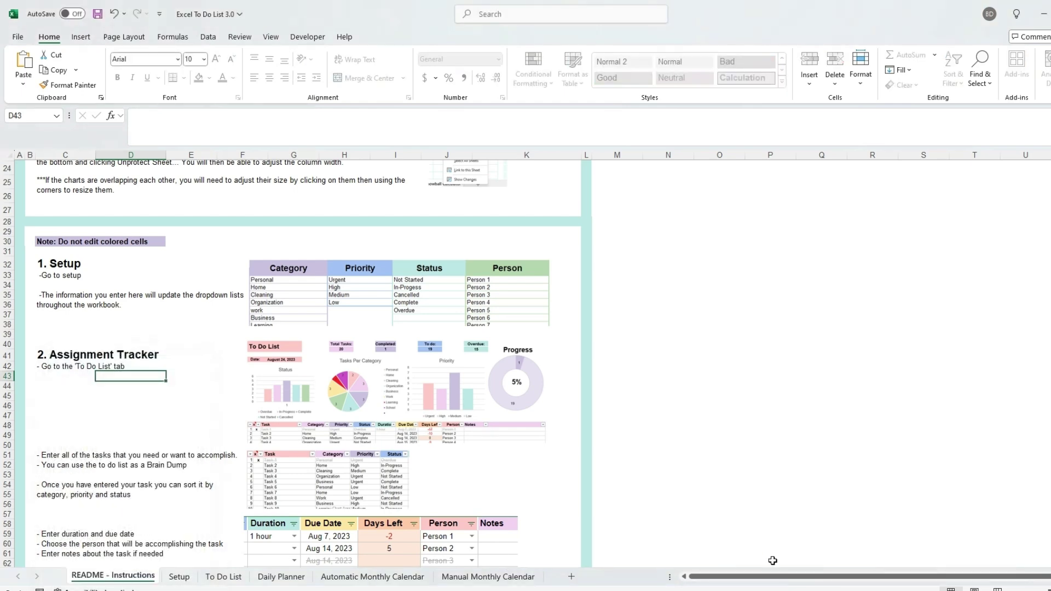
key(ctrl+Page_Down)
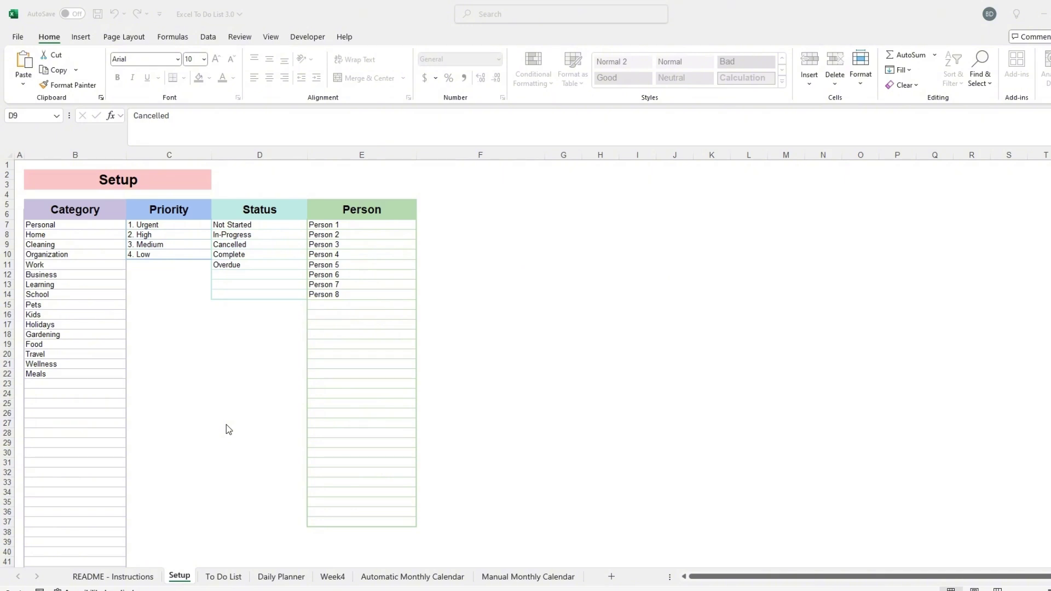
Step: Switch from the Setup lists to the To Do List sheet tab
click(220, 581)
click(221, 577)
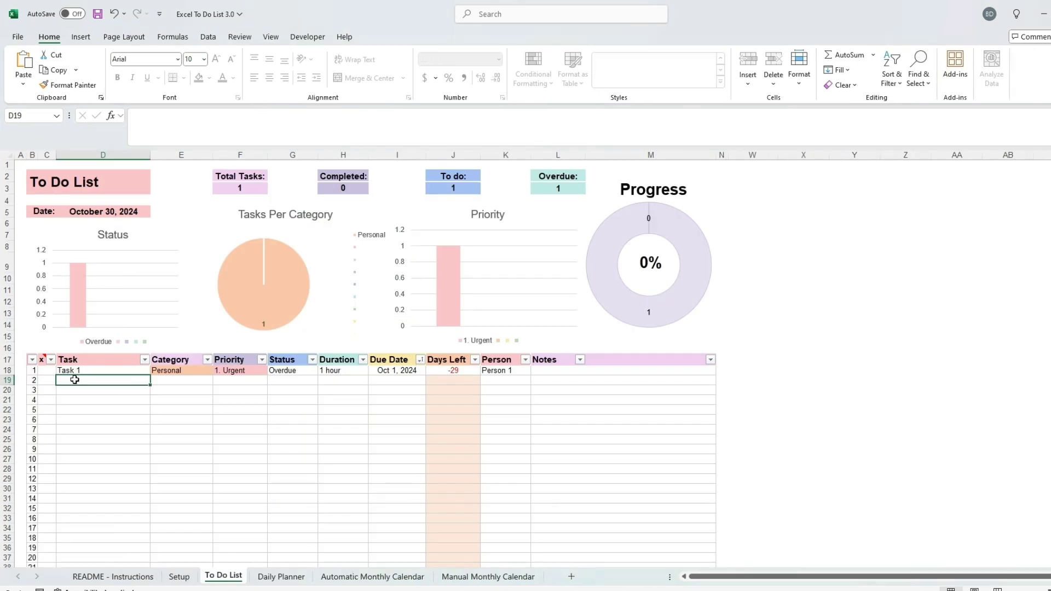
Step: Enter Task 2 with category Business and priority 2. High
text(T)
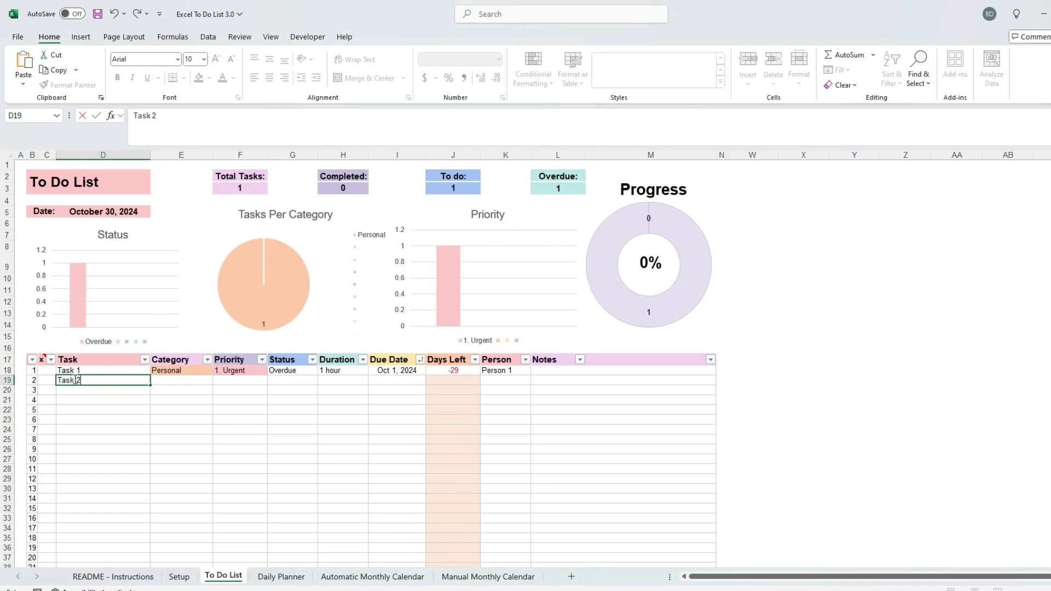
text(ask 2)
key(Return)
click(189, 382)
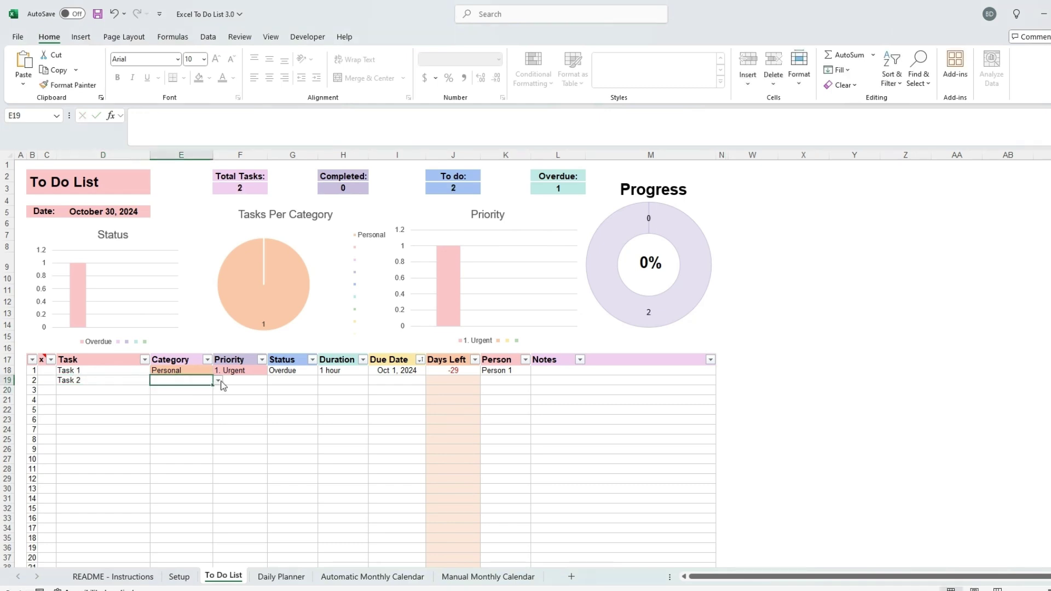
click(218, 381)
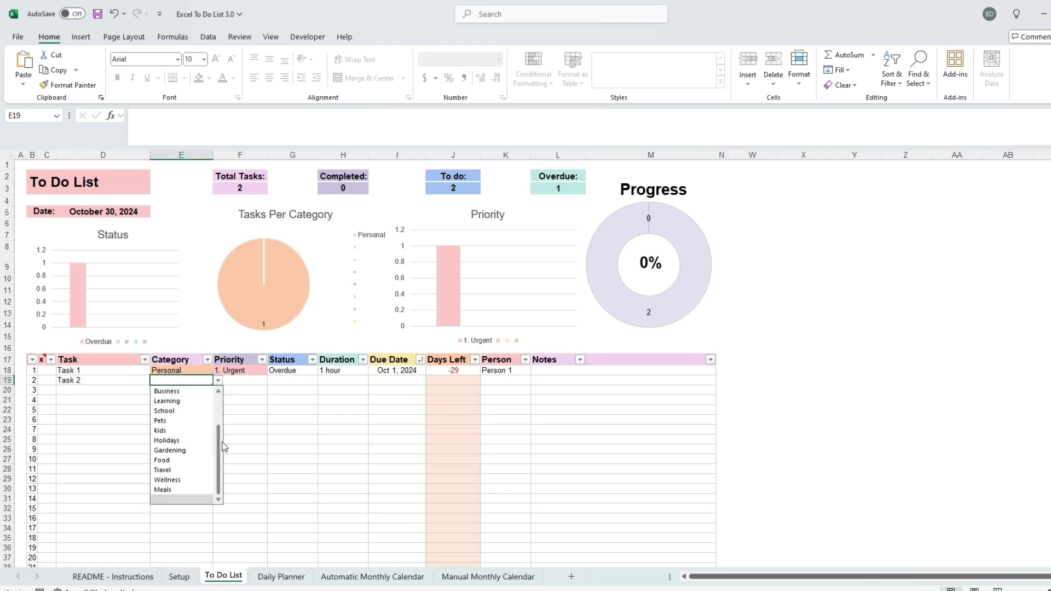
drag(222, 442, 224, 414)
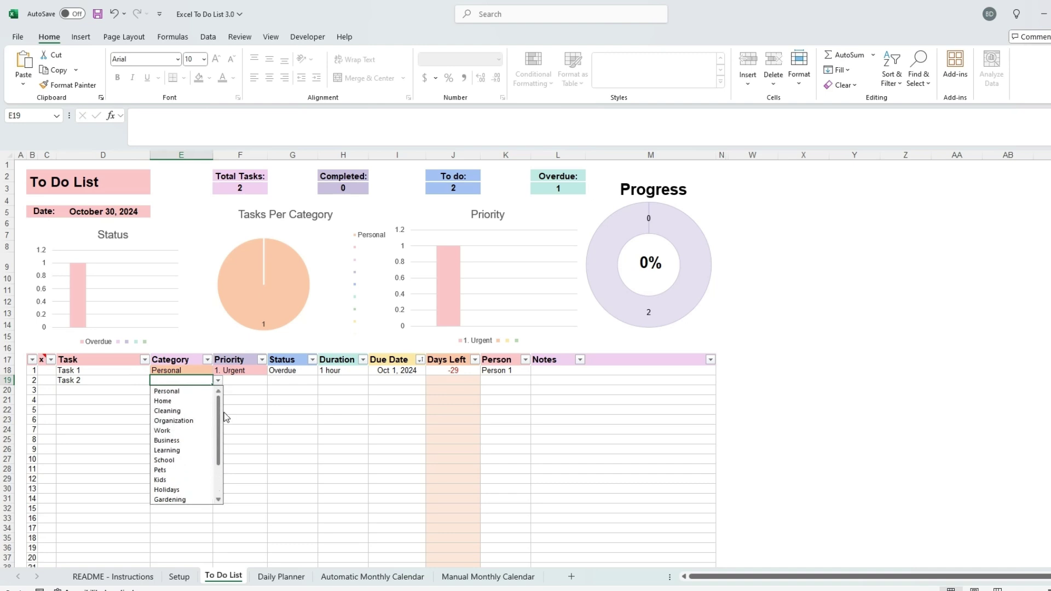
click(183, 441)
click(246, 379)
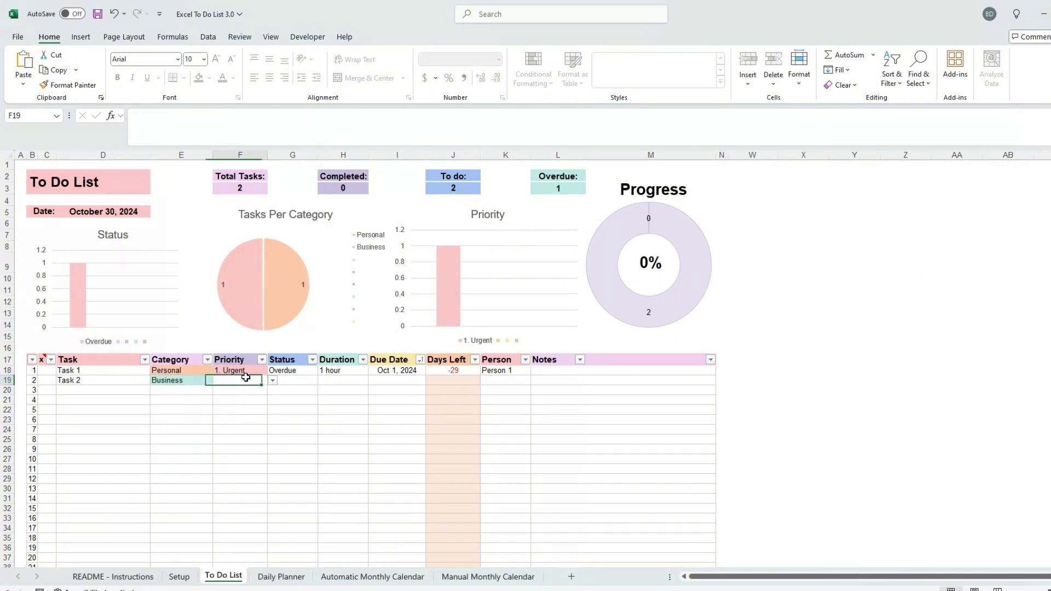
click(272, 382)
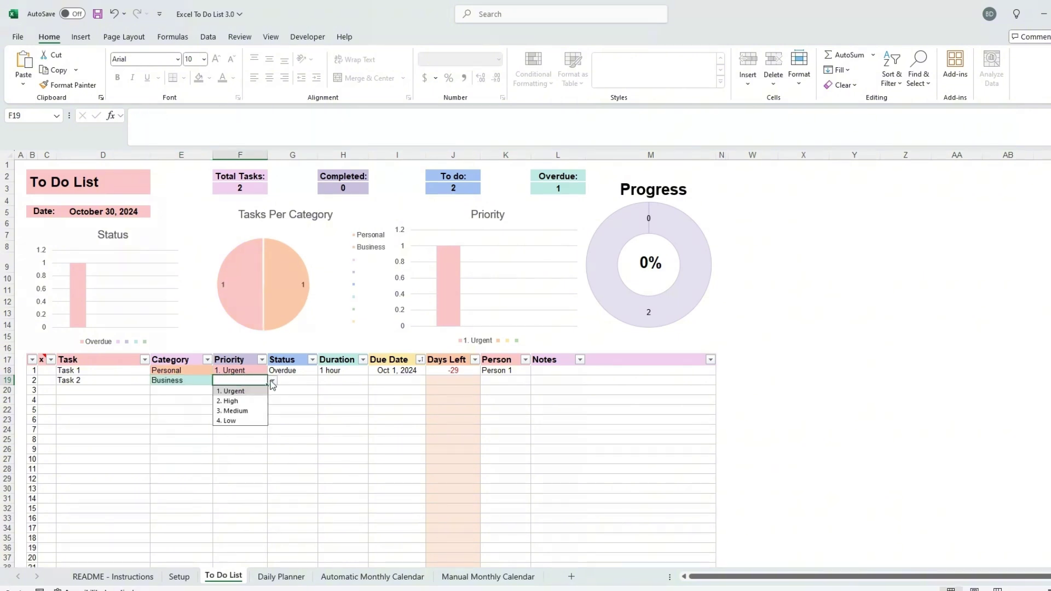
click(239, 402)
Step: Give Task 2 status Not Started, duration 4 hours and due date Nov 4
click(301, 380)
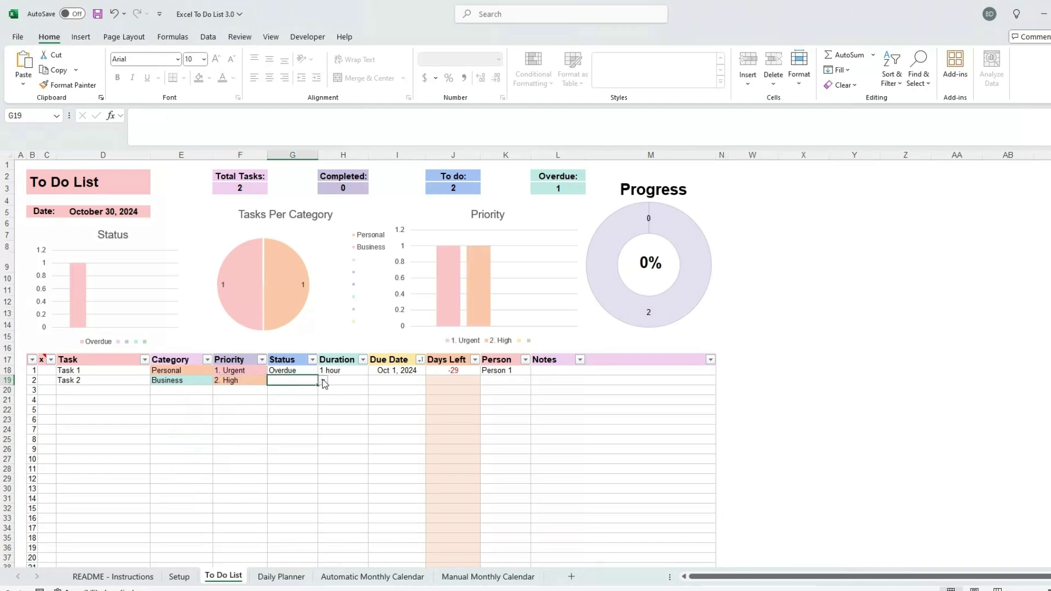
click(323, 380)
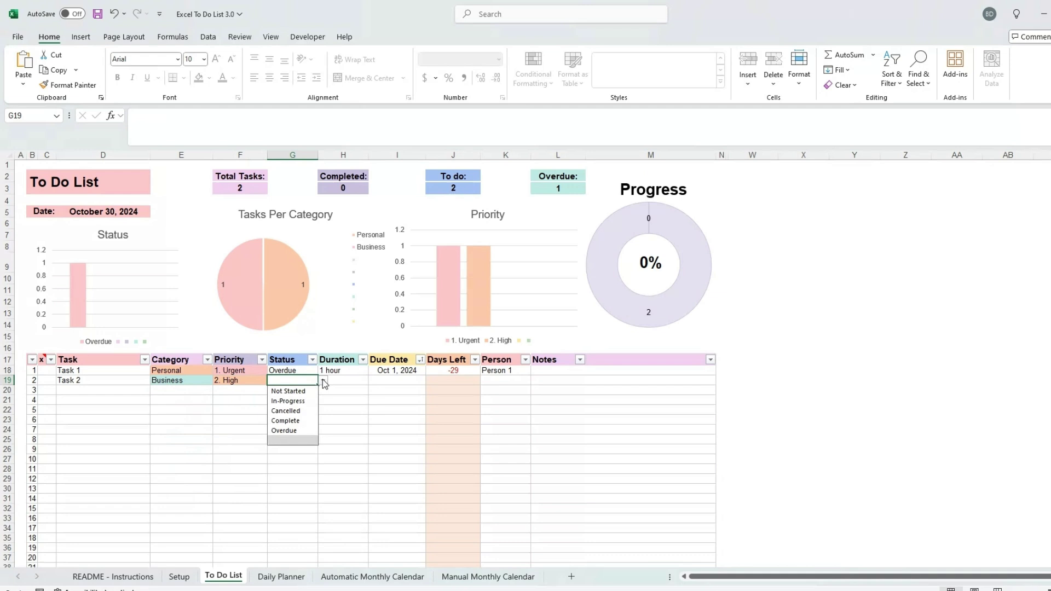
click(293, 391)
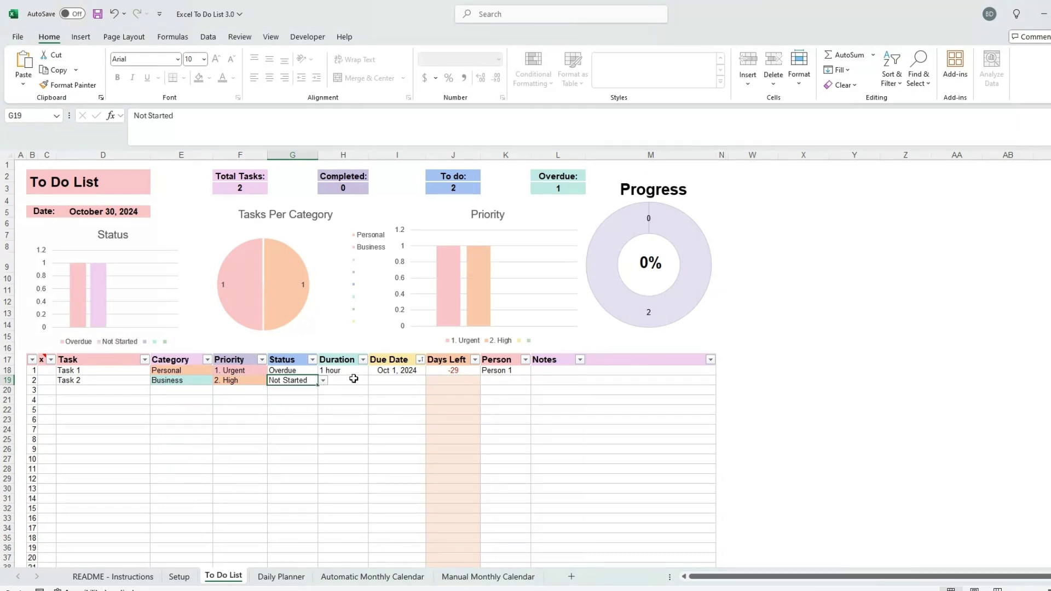
click(354, 379)
click(375, 381)
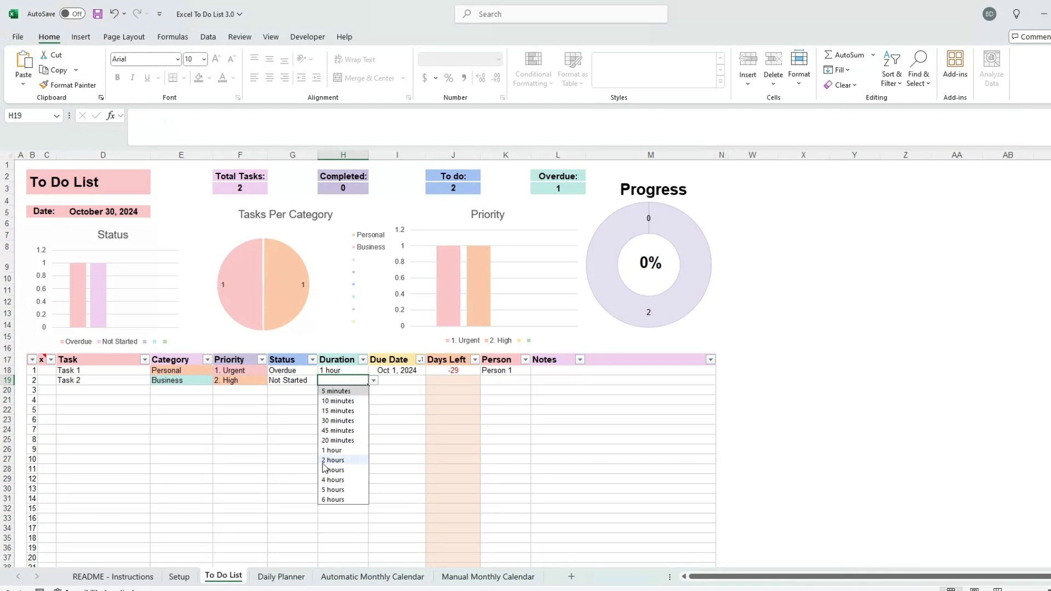
click(332, 480)
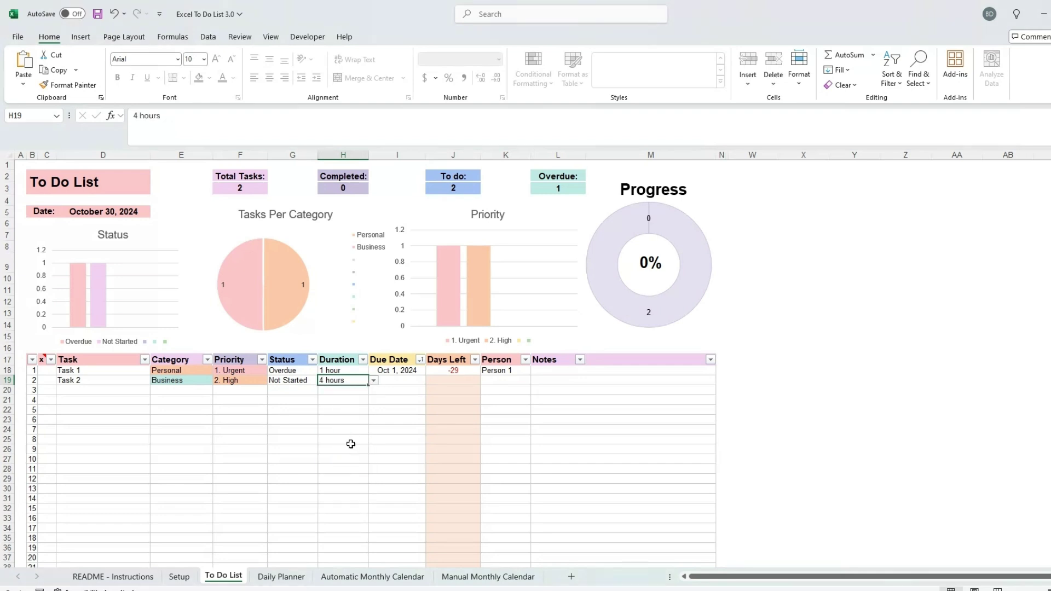
click(391, 383)
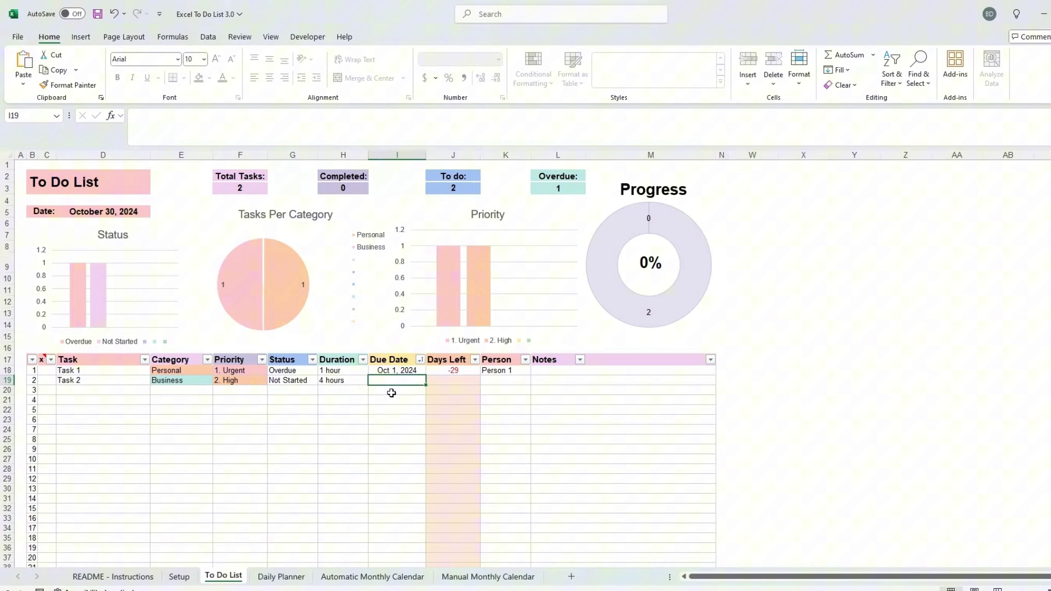
text(n)
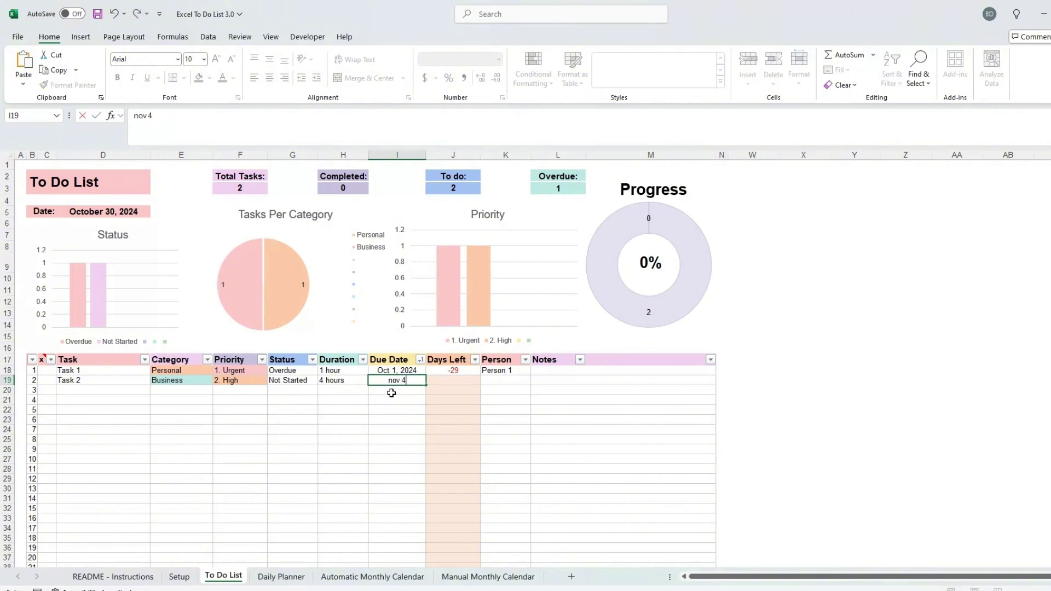
text(ov 4)
key(Return)
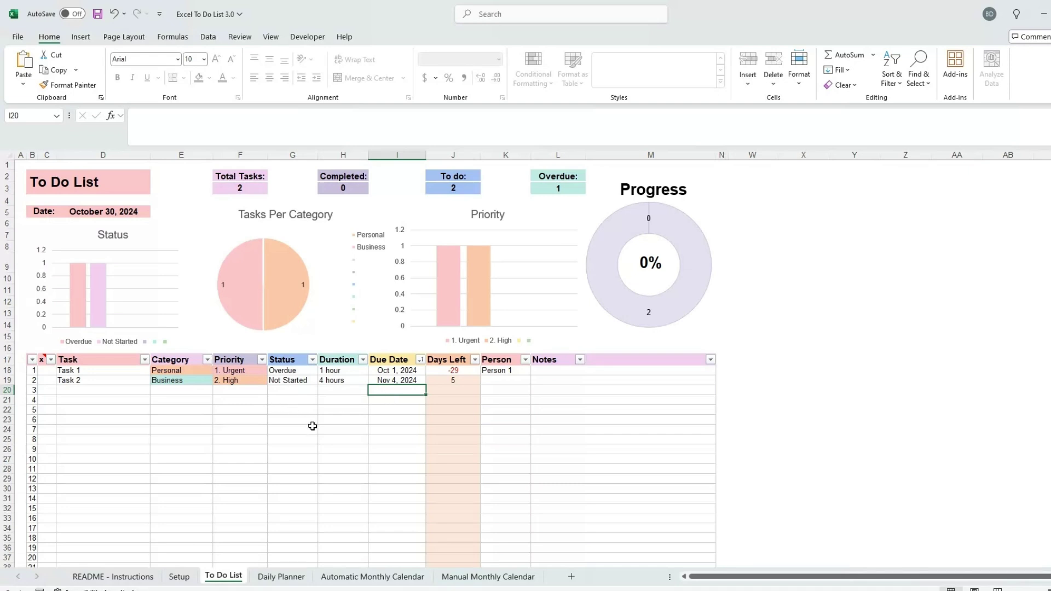
click(94, 388)
Step: Enter Task 3 with category Cleaning and priority 4. Low
text(Task )
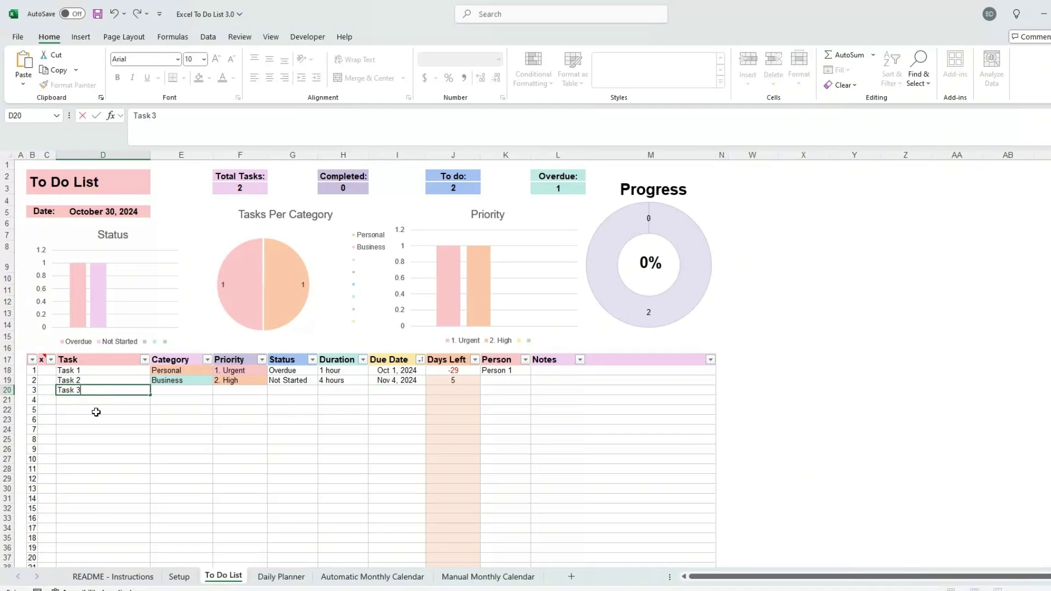
text(3)
click(176, 390)
click(218, 389)
scroll(181, 438, up, 2)
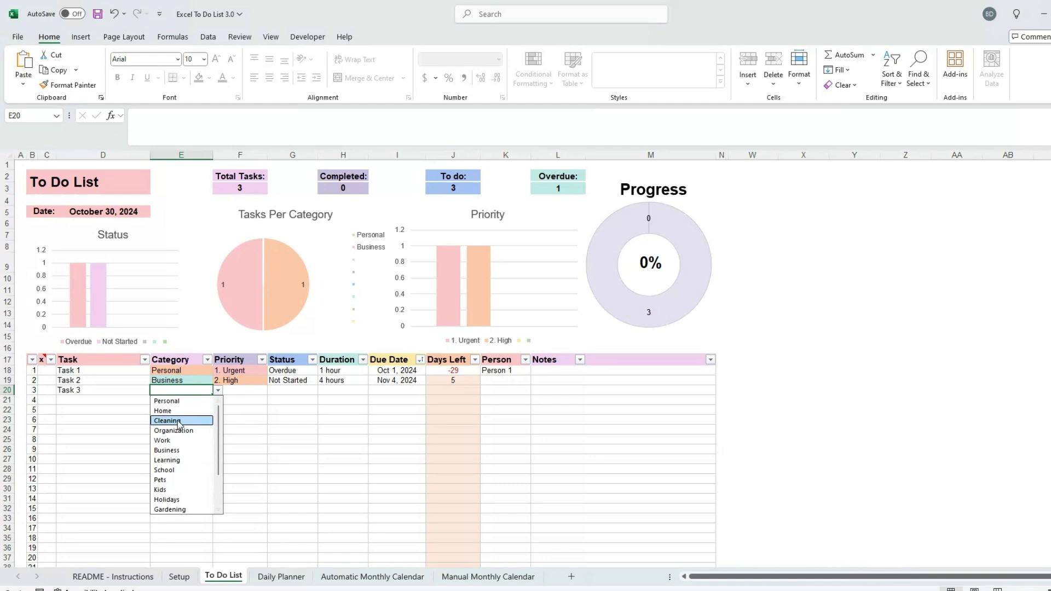
click(179, 421)
click(257, 390)
click(272, 390)
click(235, 431)
Step: Mark Task 3 Complete with a 30-minute duration, due Oct 29
click(296, 391)
click(323, 390)
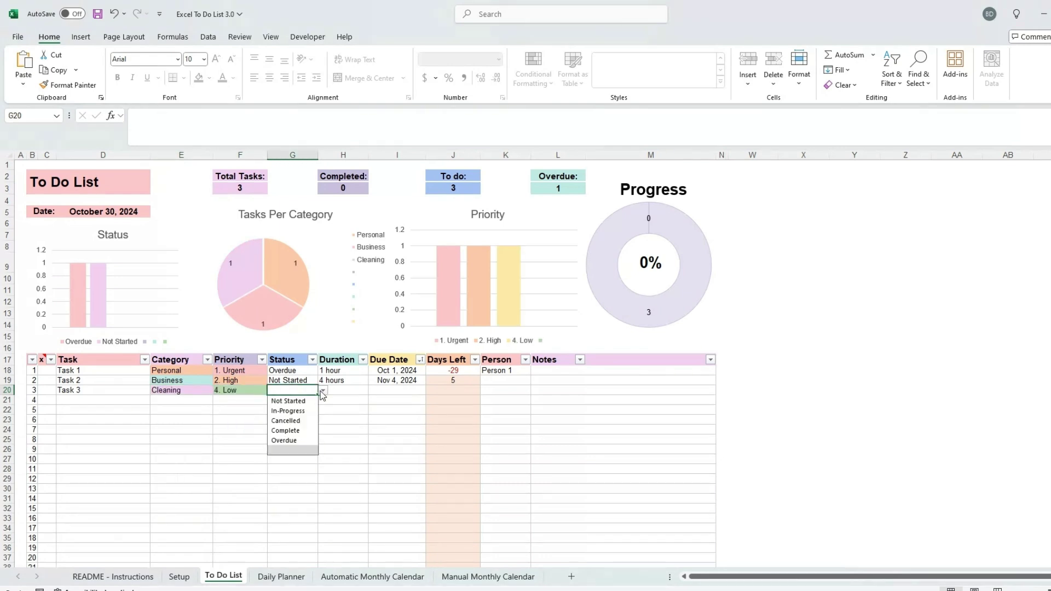
click(285, 431)
click(346, 390)
click(374, 390)
click(339, 435)
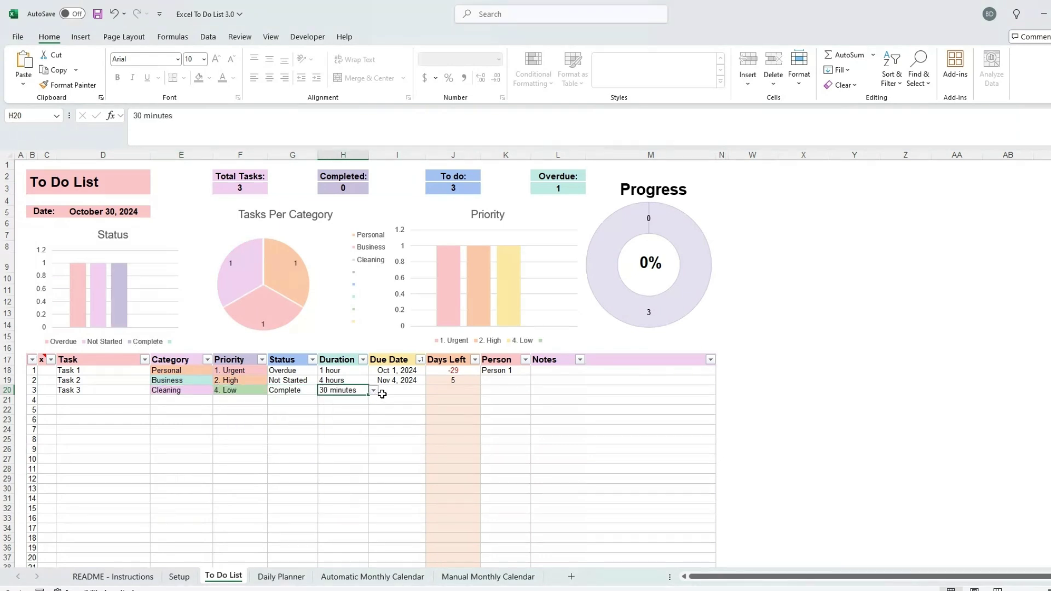
click(383, 393)
text(oct29)
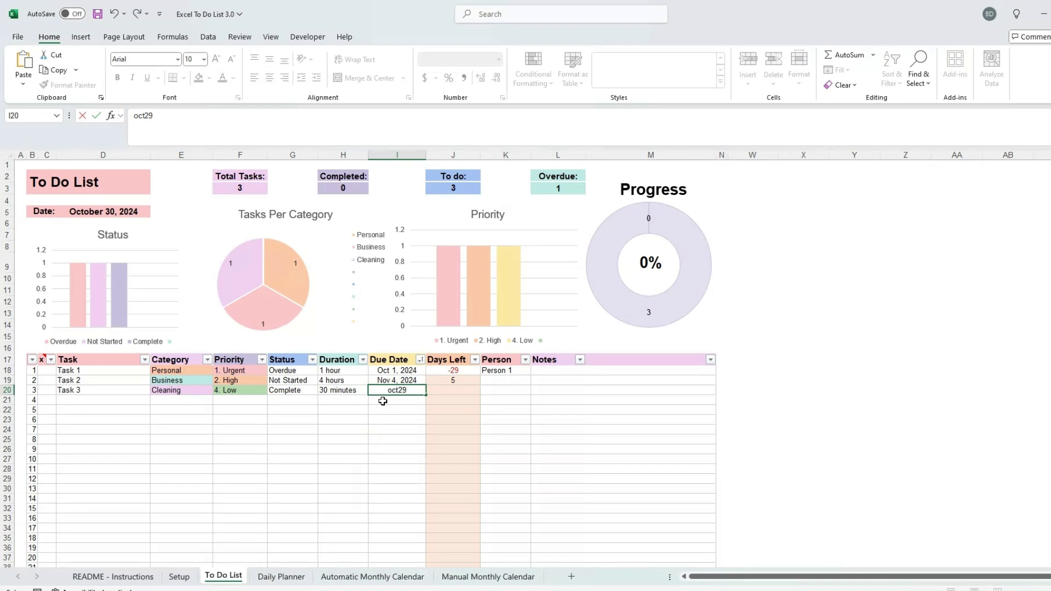
key(Return)
Step: Enter task 4 with category Home and priority 3. Medium
click(99, 400)
text(task 4)
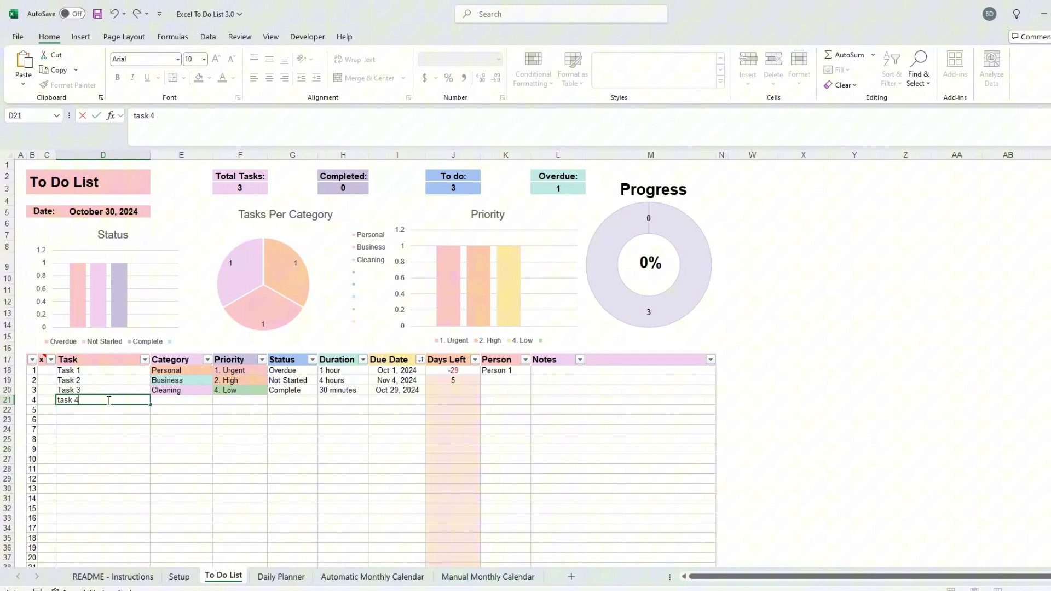
click(189, 400)
click(218, 400)
scroll(211, 465, up, 3)
click(208, 415)
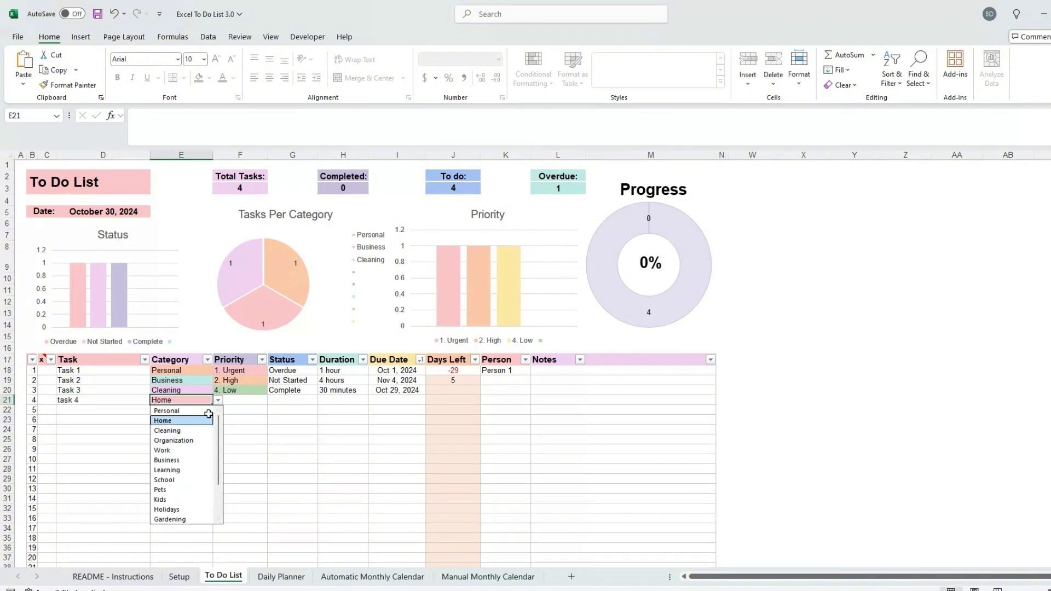
click(241, 401)
click(265, 401)
Step: Set task 4 to Not Started, 45 minutes, due 10/31/2024 after correcting 10/21/2024
click(241, 430)
click(293, 400)
click(322, 400)
click(290, 411)
click(350, 405)
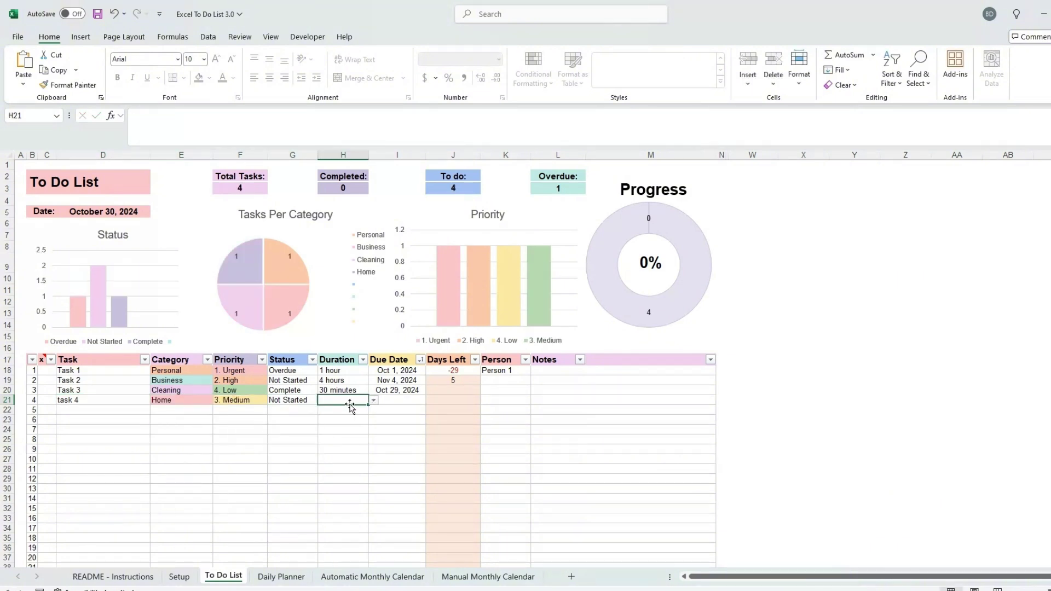
click(373, 400)
click(340, 411)
click(401, 398)
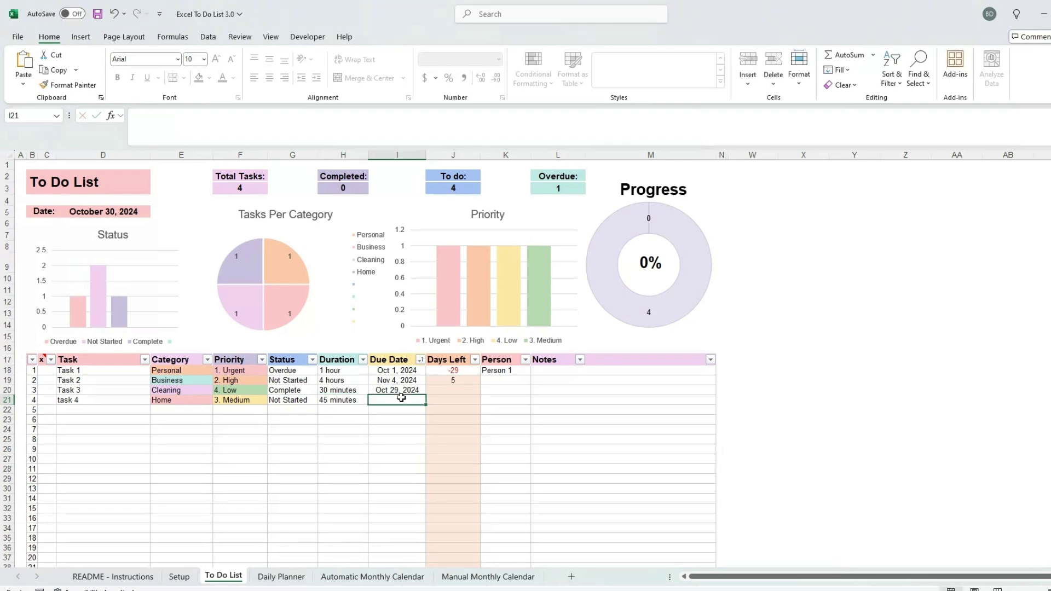
text(10/21/2024)
key(Return)
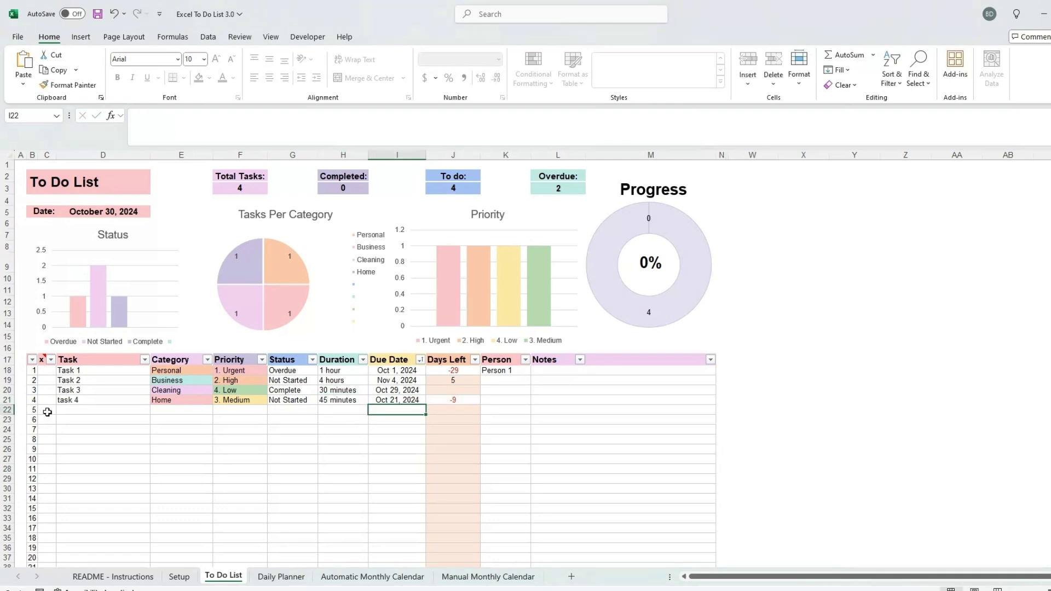
click(406, 402)
text(10/31/2024)
key(Return)
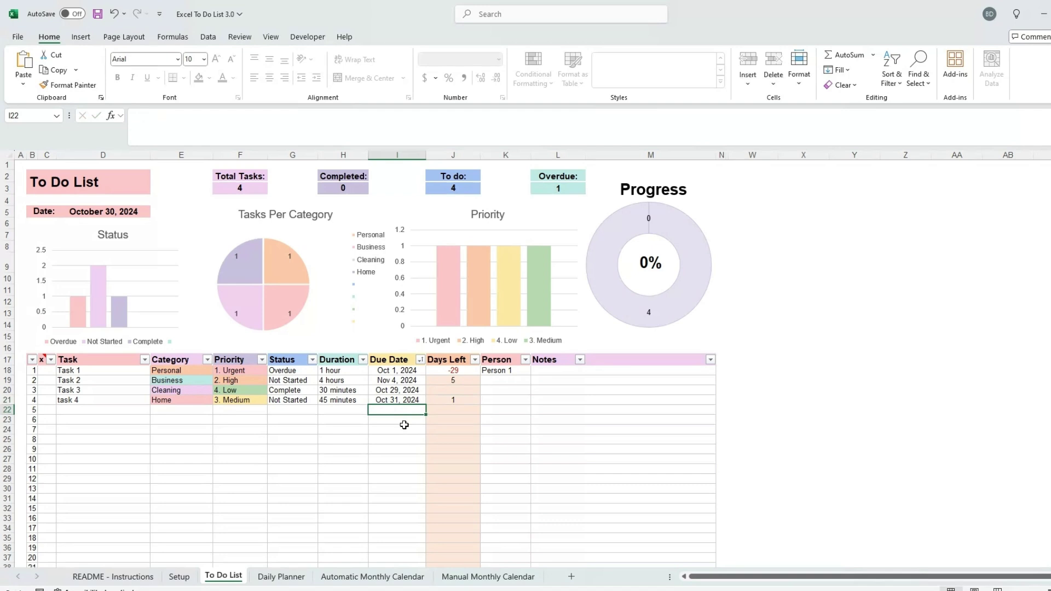
Step: Type Task 5 as the fifth task's name
click(96, 412)
text(Task )
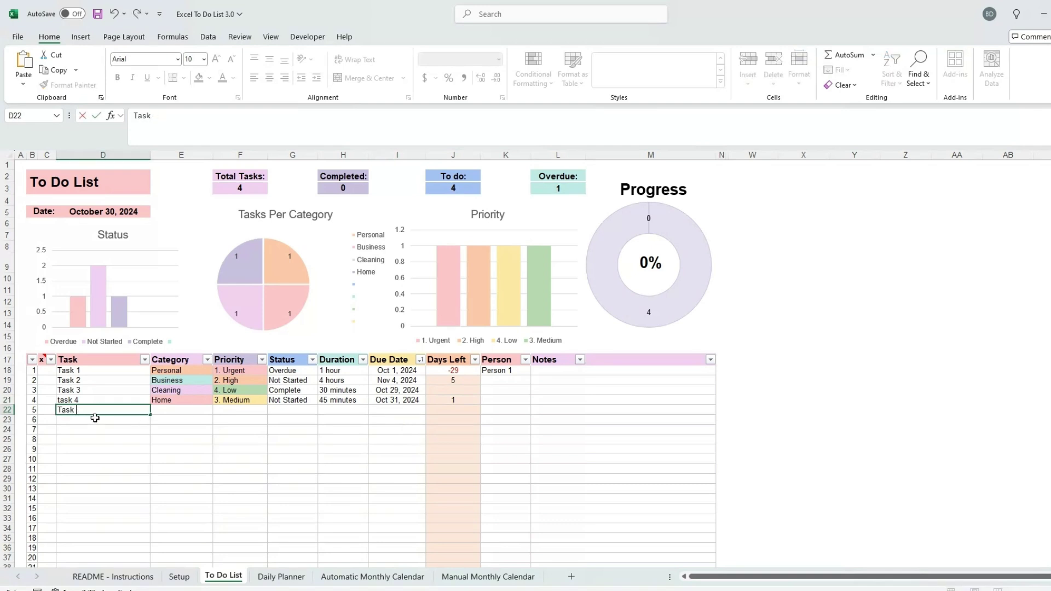
text(5)
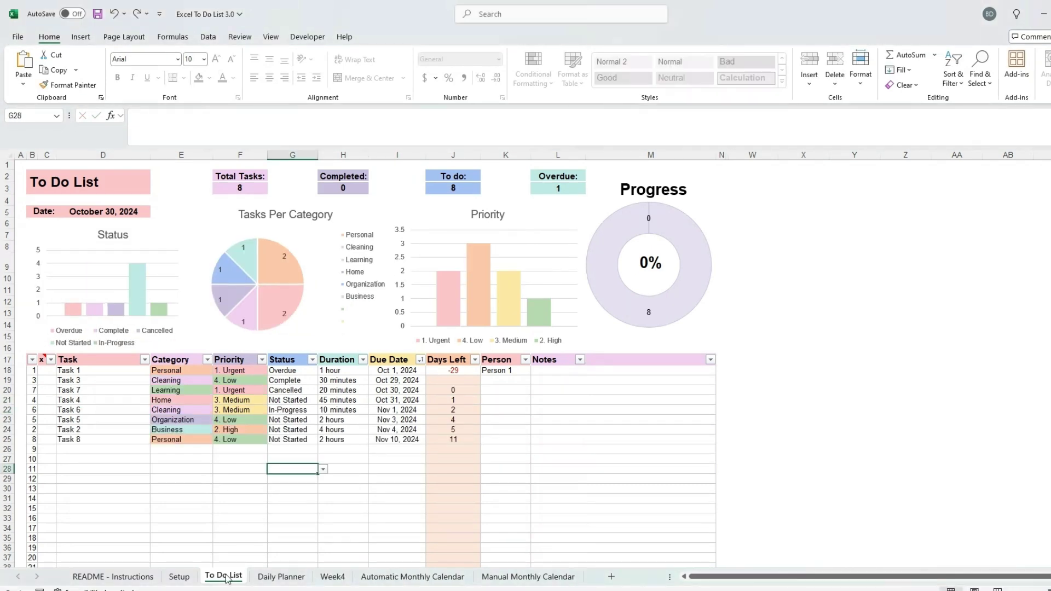
right_click(224, 577)
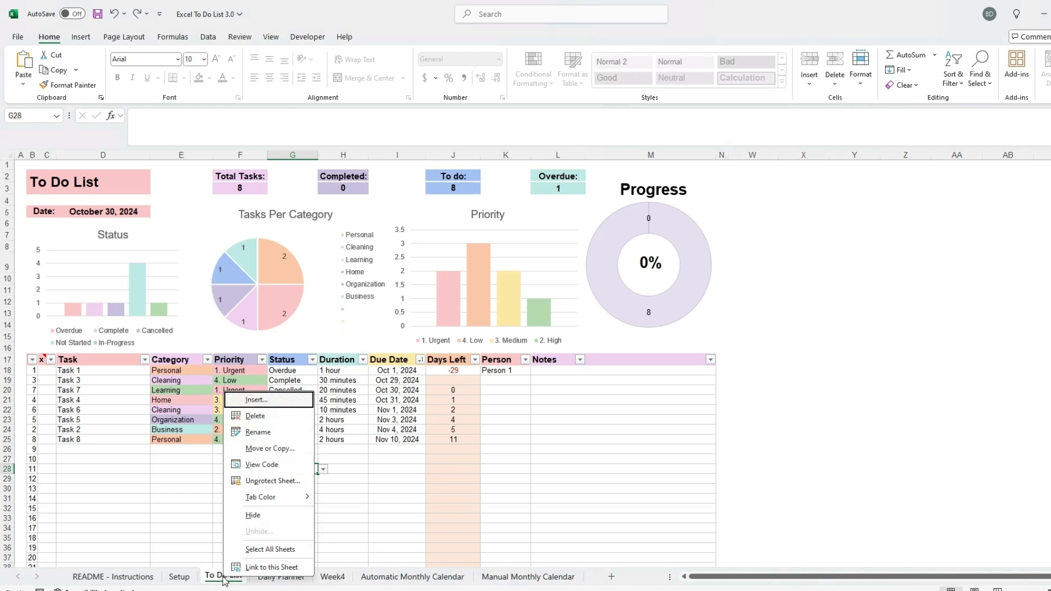
Step: Unprotect the To Do List sheet and select the Personal category cell E18
click(263, 481)
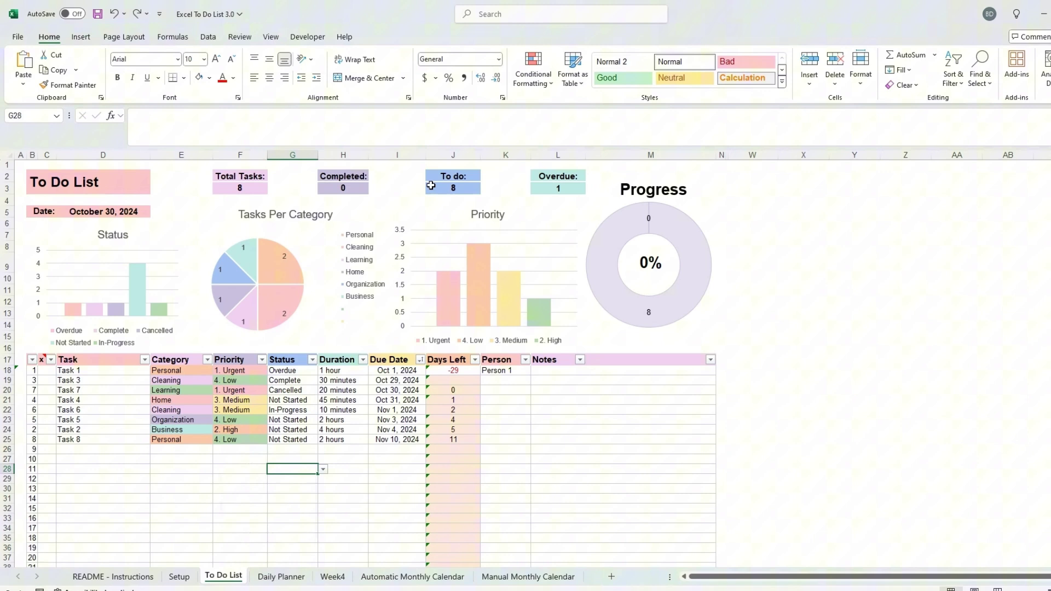
click(201, 420)
click(180, 372)
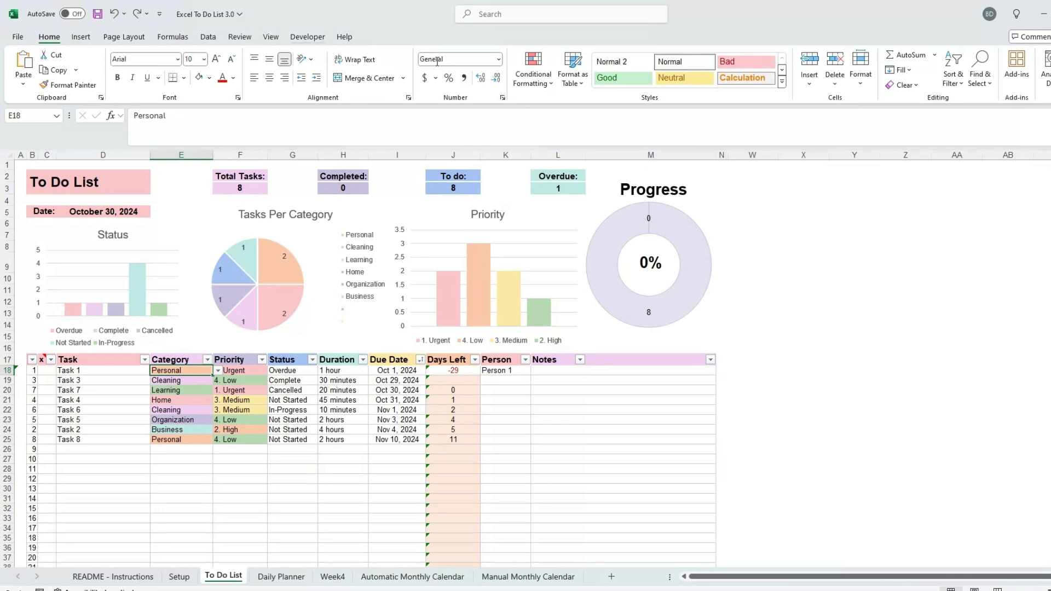
Step: Review the category rule comparing to Setup!$B$7 and apply the conditional formatting rules unchanged
click(539, 75)
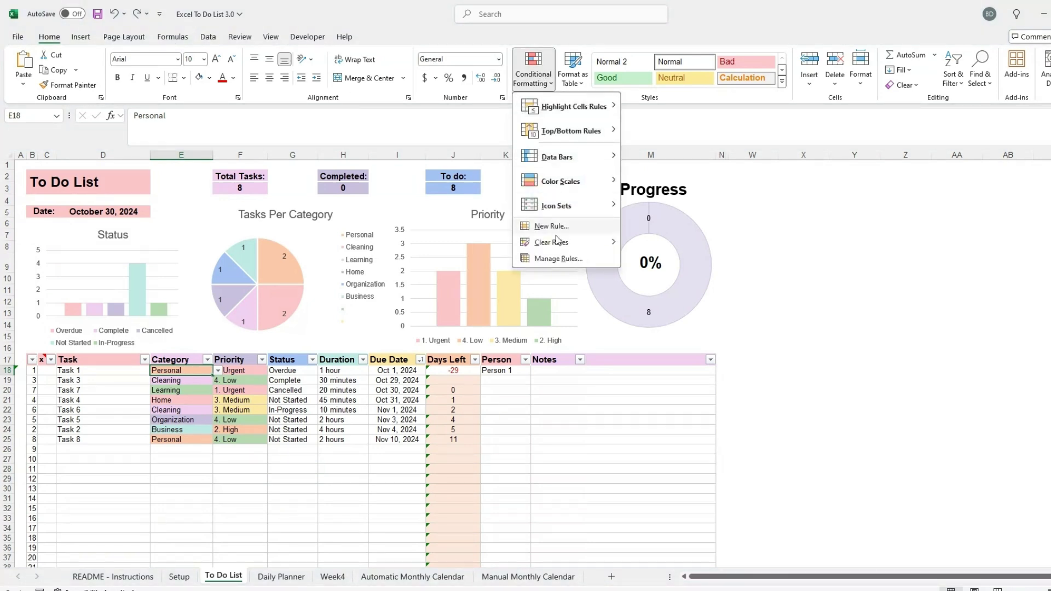
click(555, 259)
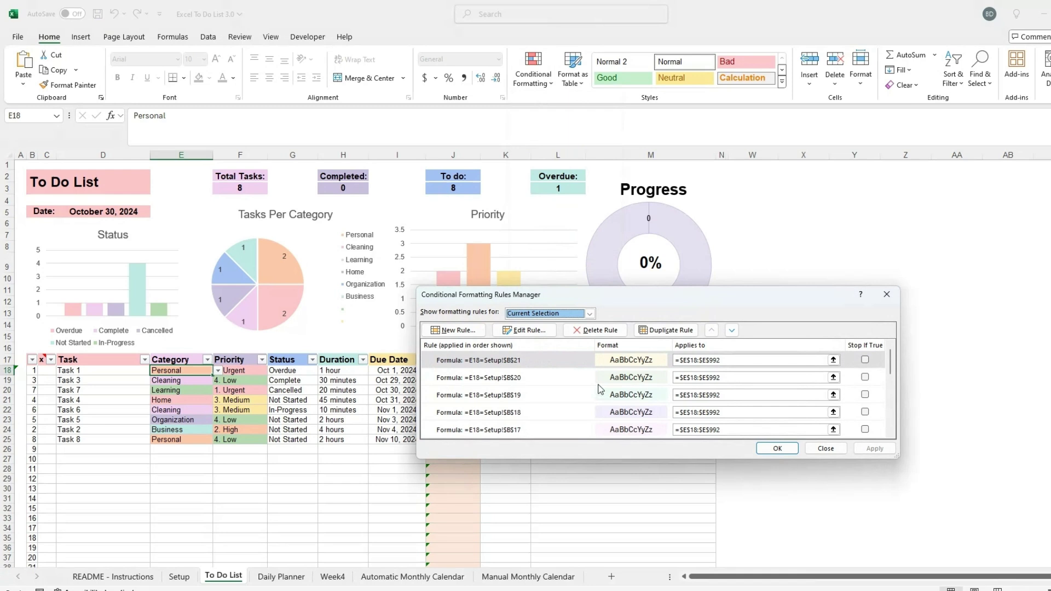
drag(891, 373, 891, 424)
click(636, 398)
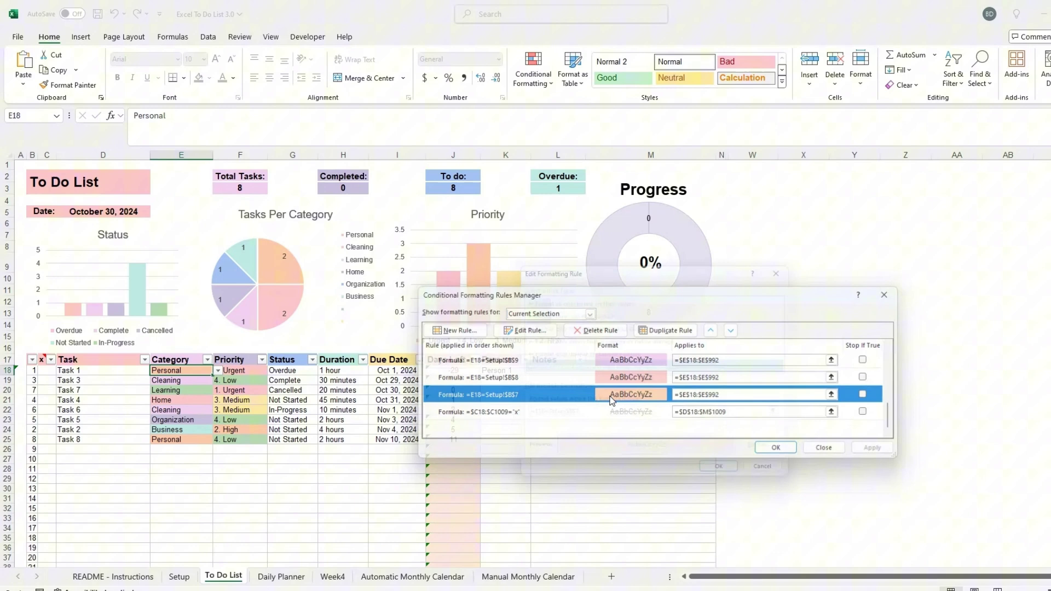
double_click(612, 401)
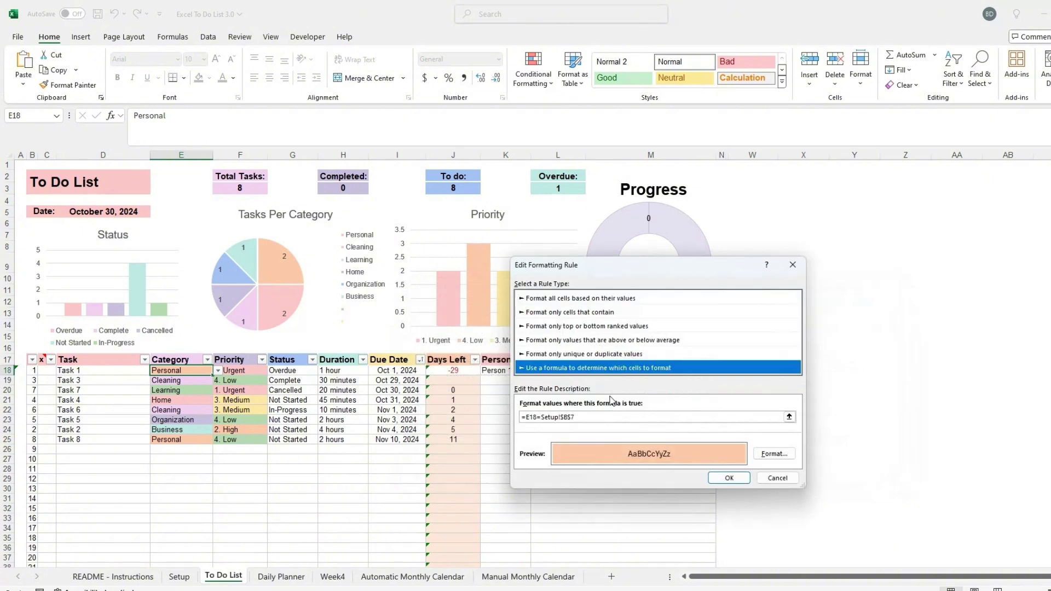
click(772, 455)
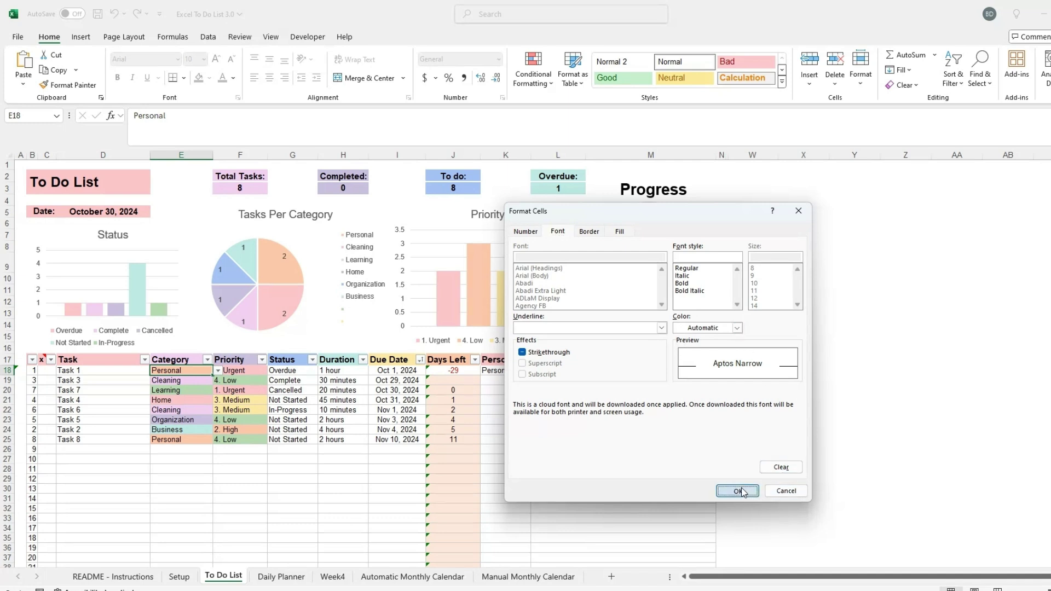
click(786, 491)
click(733, 476)
click(858, 452)
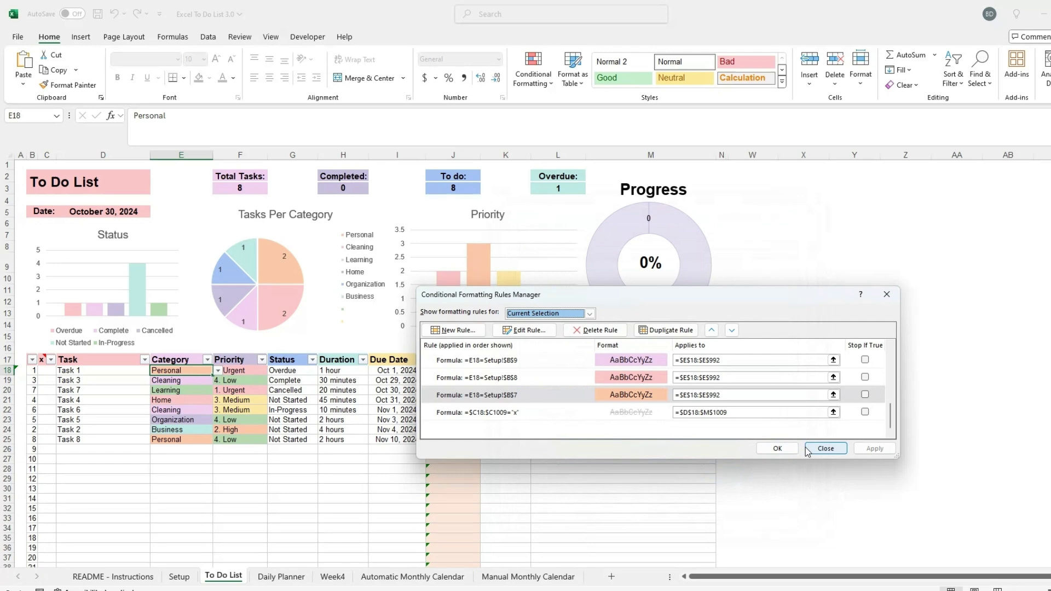
click(778, 449)
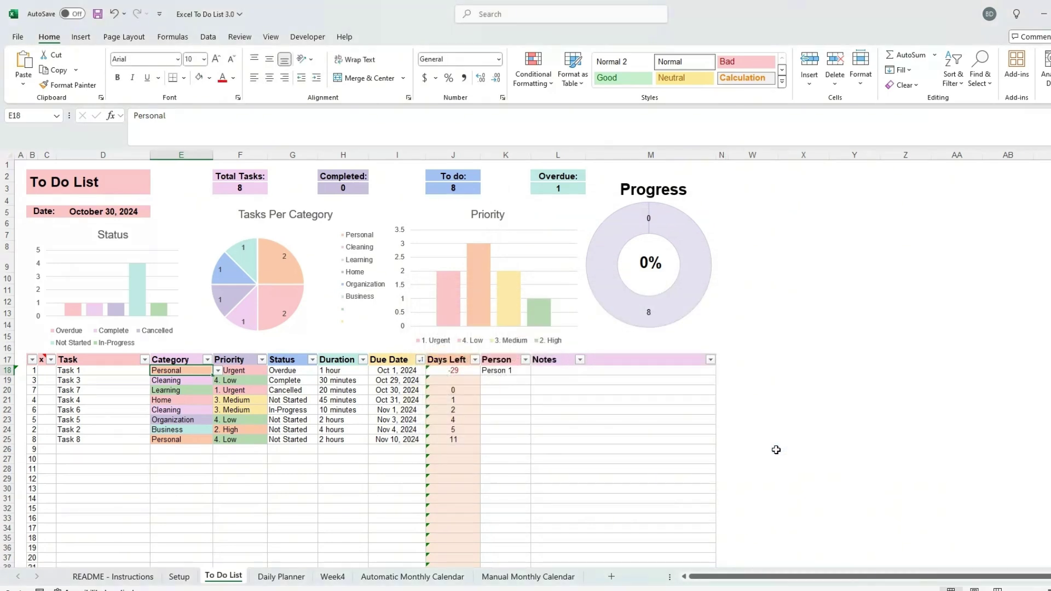
Step: Protect the To Do List sheet with Sort and Use AutoFilter still allowed
right_click(210, 579)
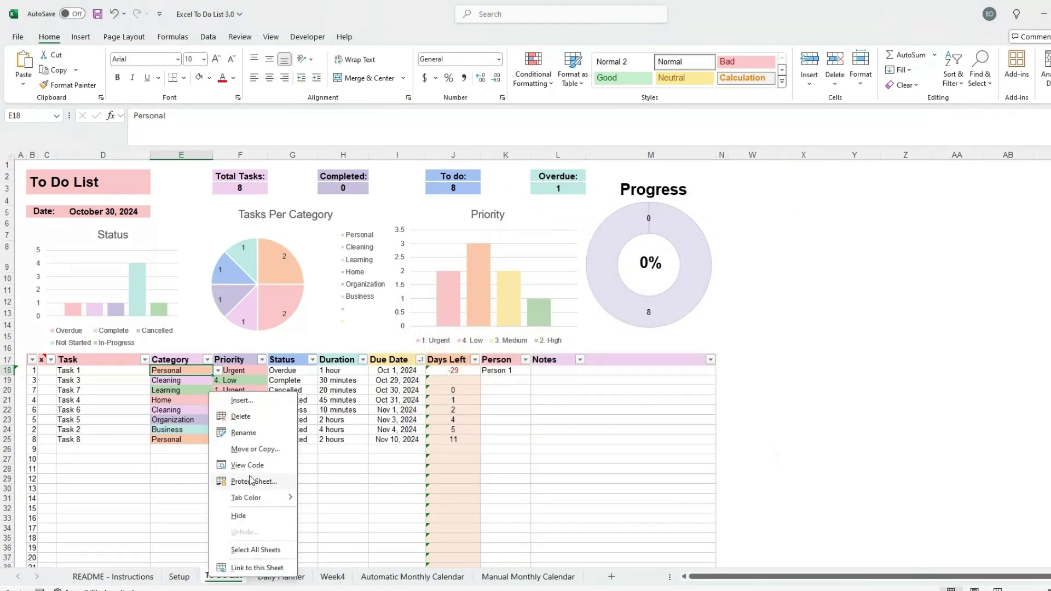
click(251, 482)
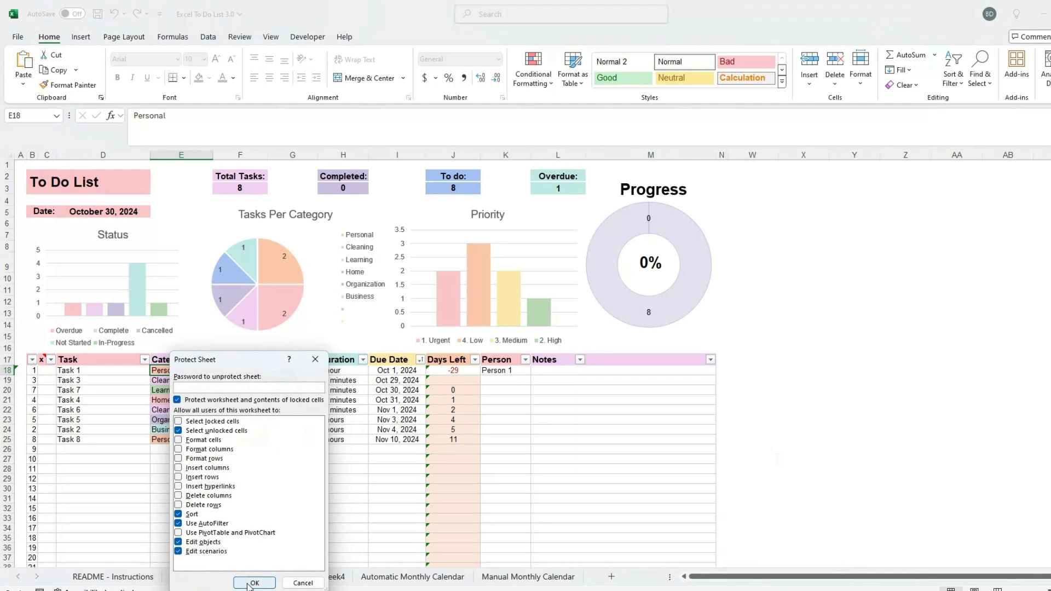
click(253, 583)
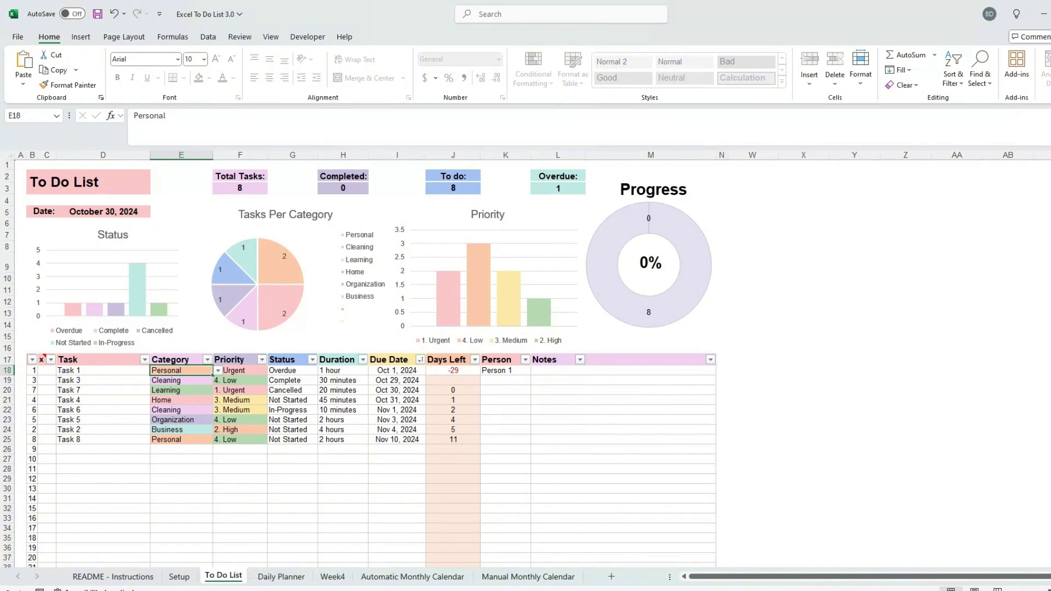
click(558, 439)
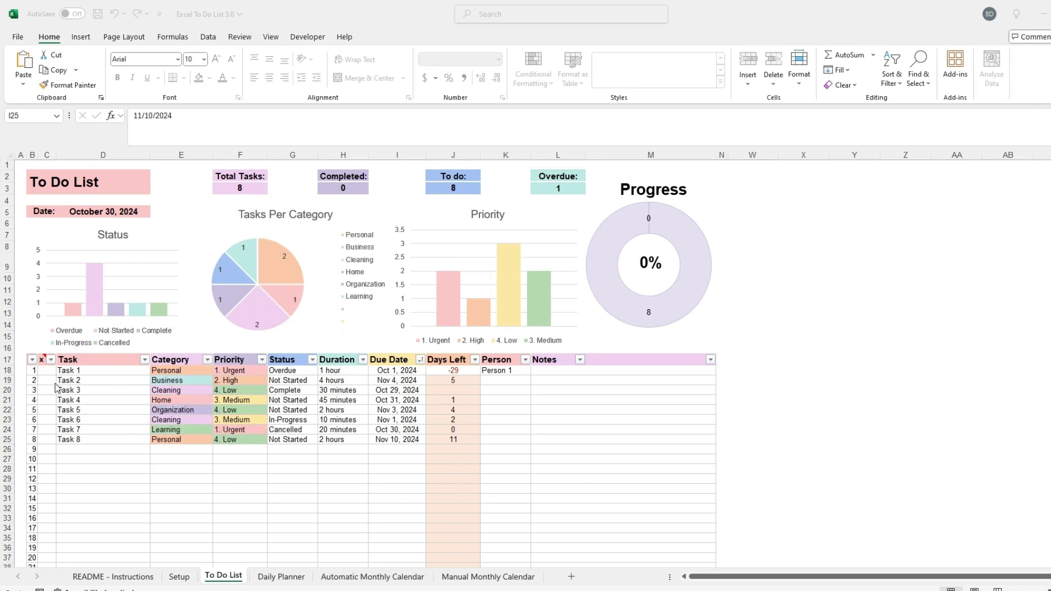
Step: Sort the Due Date column oldest to newest, Oct 1 through Nov 10
click(420, 361)
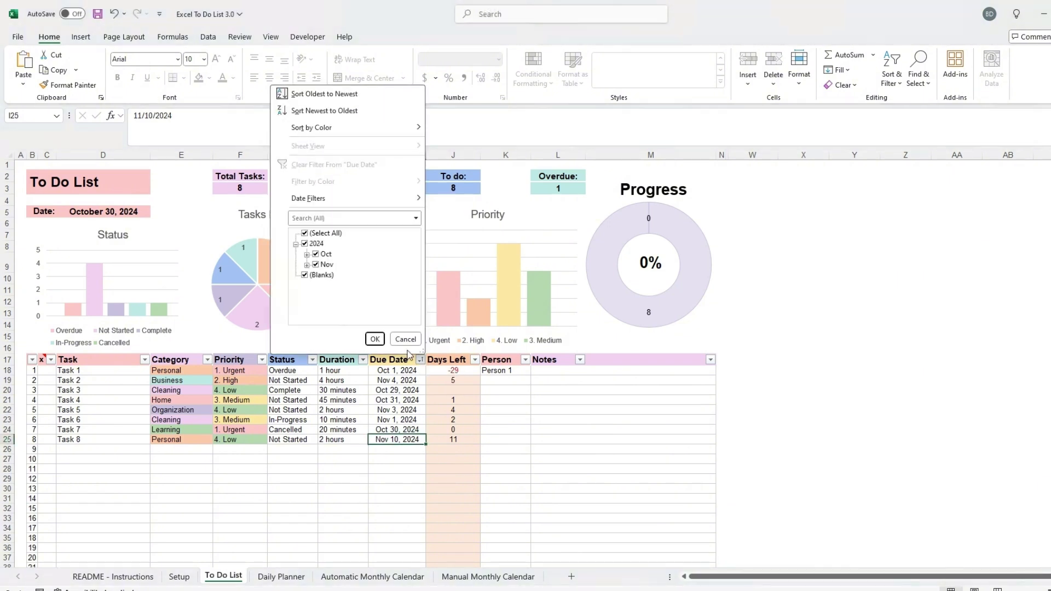
click(329, 95)
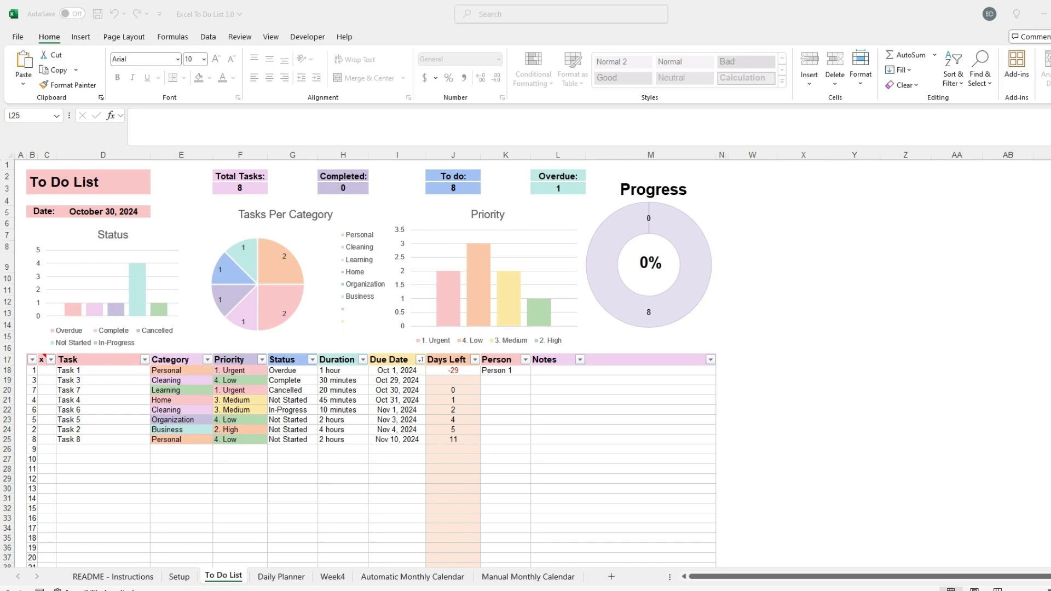
click(397, 439)
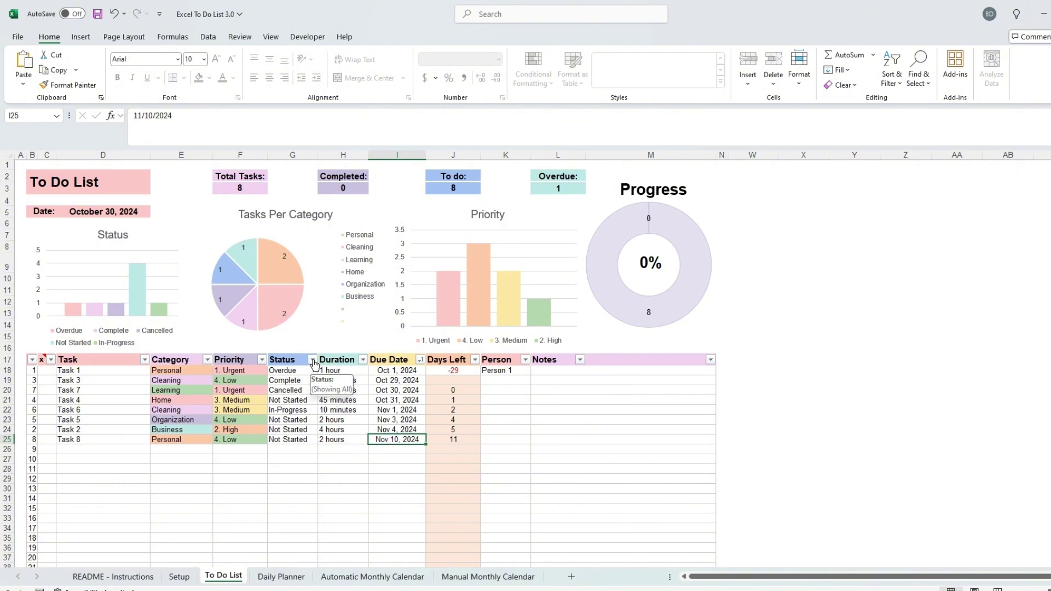
click(314, 360)
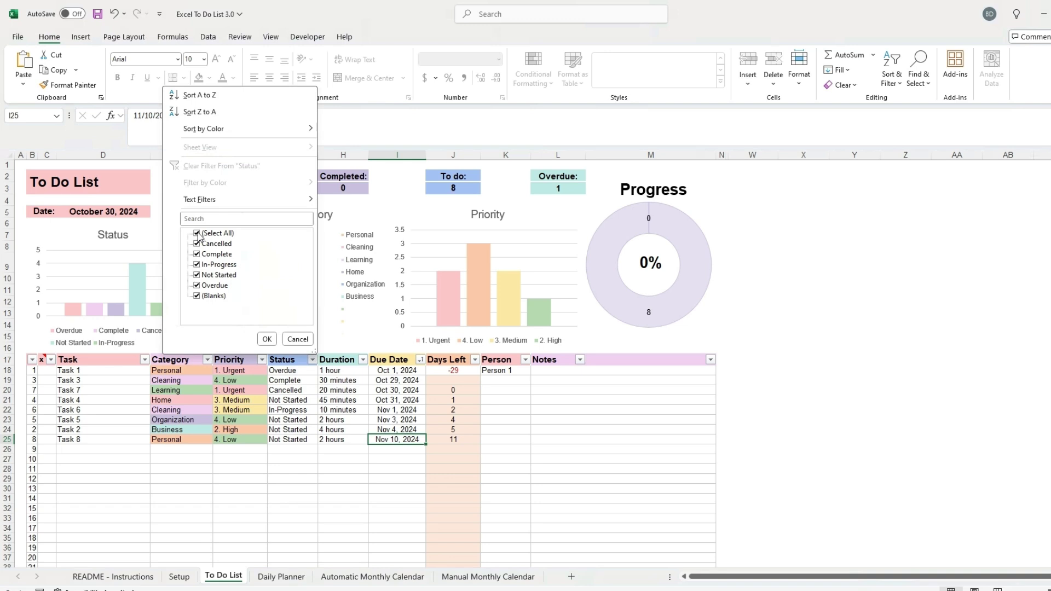
click(197, 254)
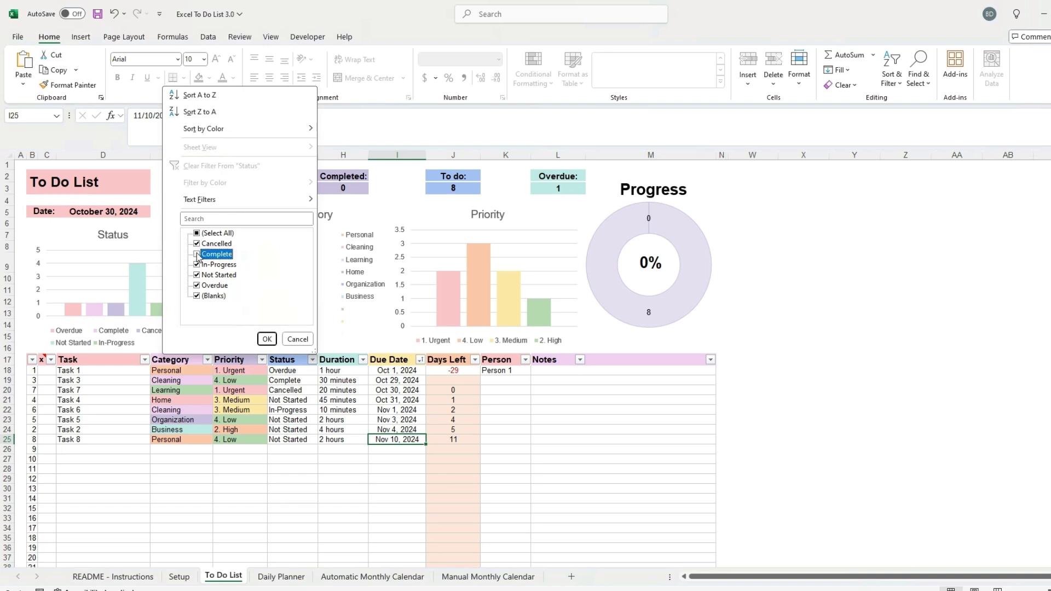
click(267, 340)
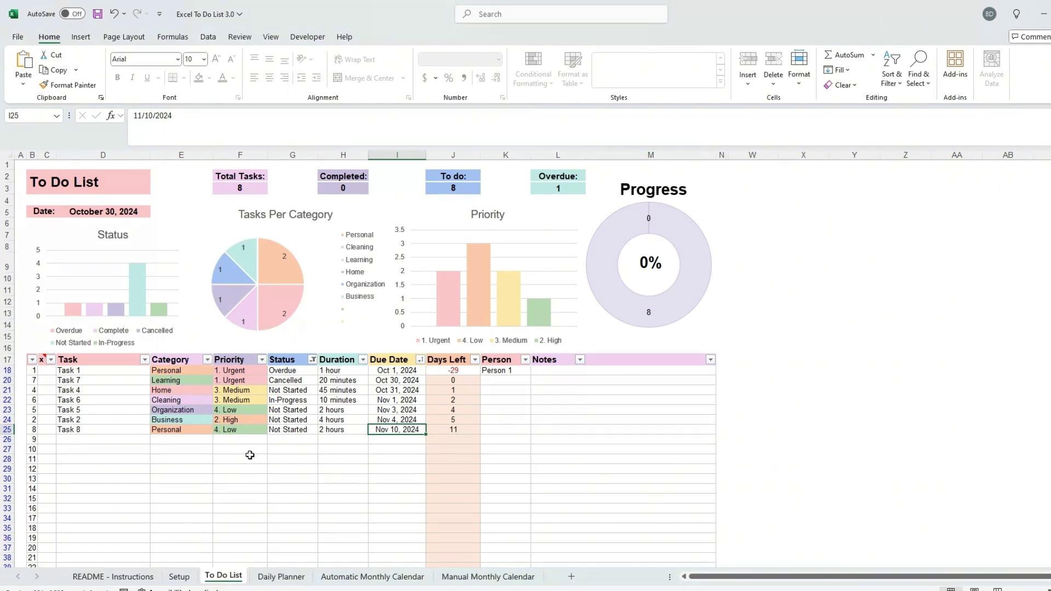
click(208, 360)
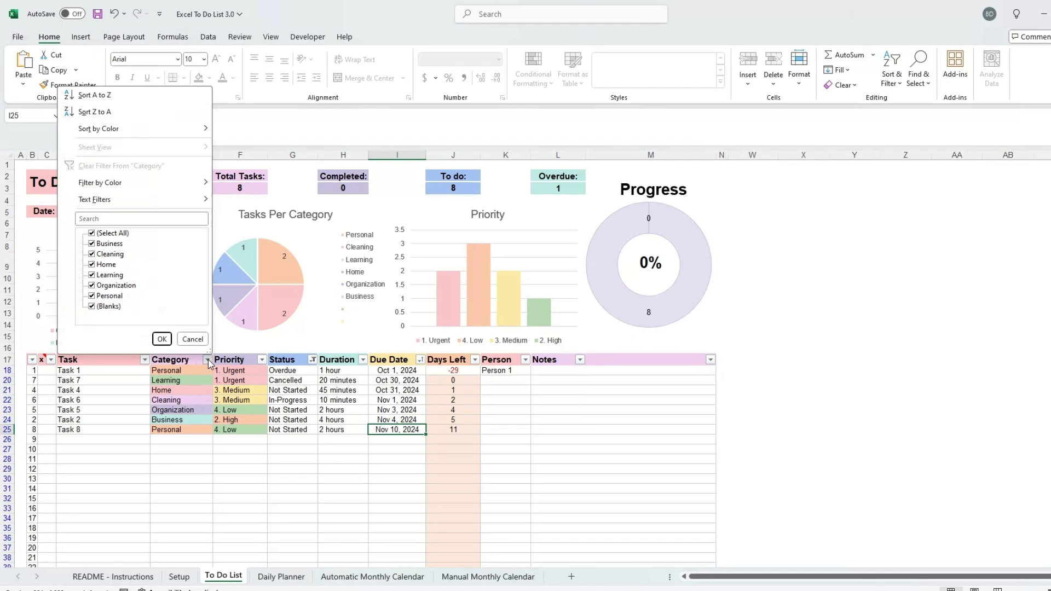
click(92, 234)
click(92, 254)
click(162, 340)
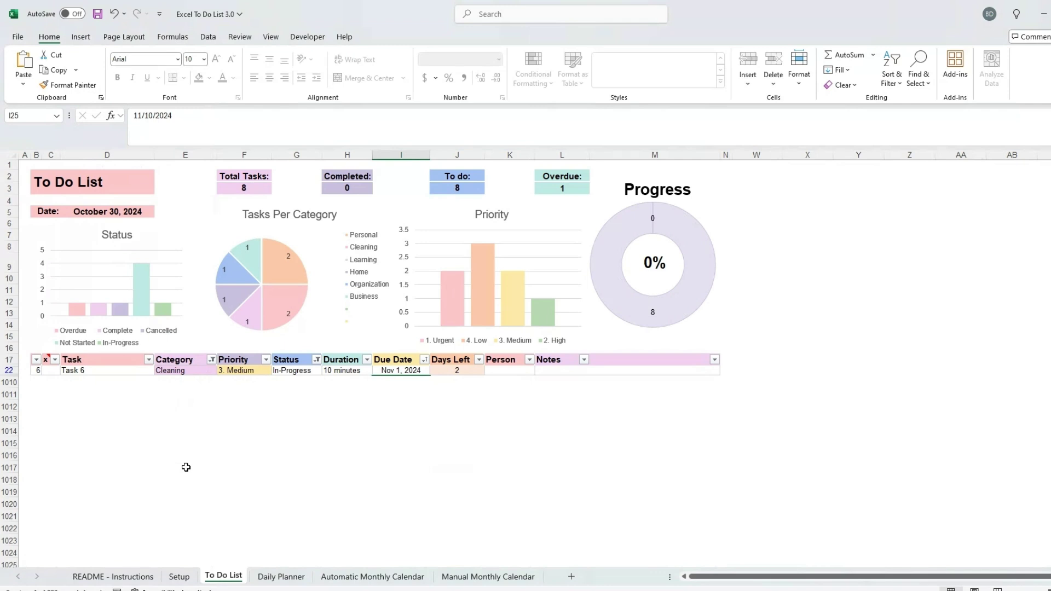
key(alt+a)
key(c)
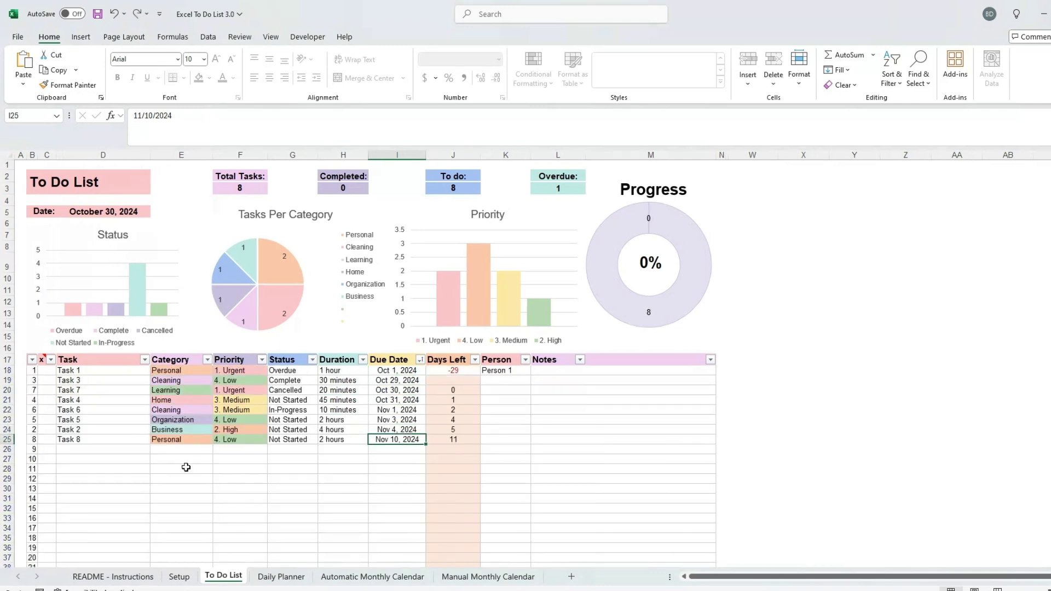
Step: Type x in C18 through C22 to check off Tasks 1, 3, 7, 4 and 6
click(49, 372)
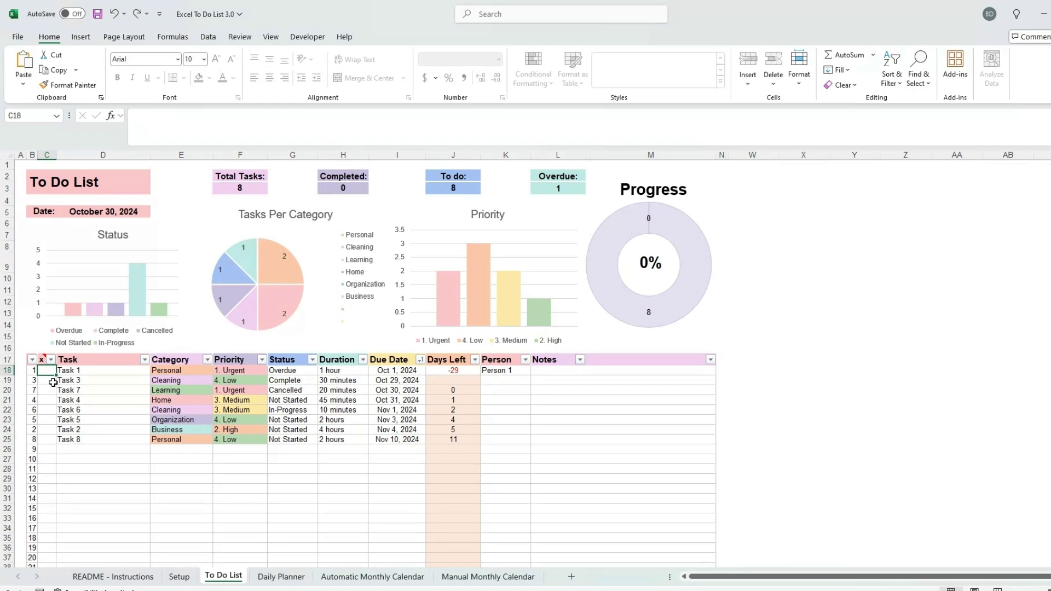
text(x)
key(Return)
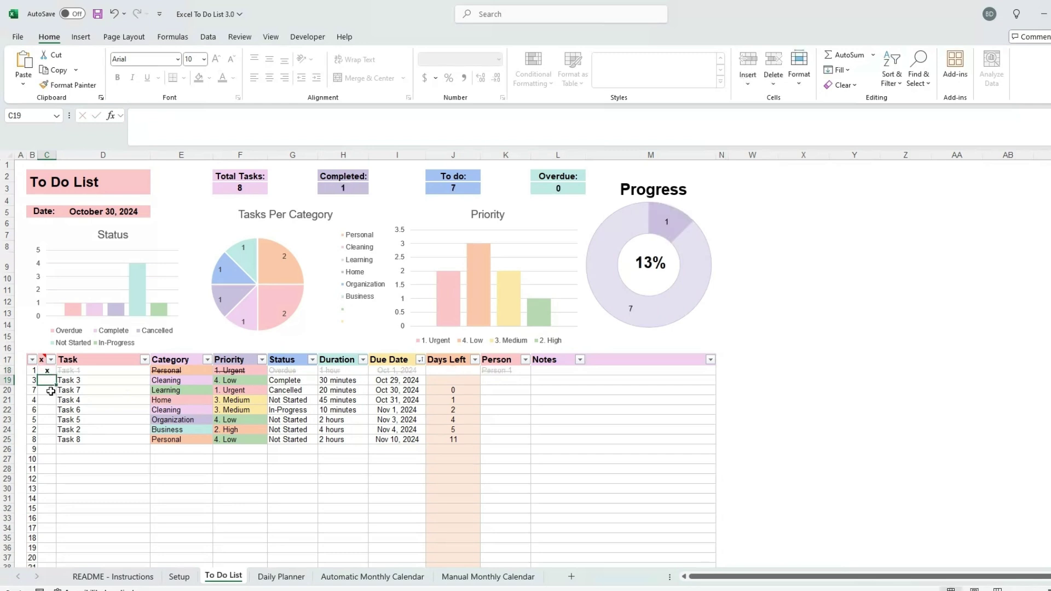
text(x)
key(Return)
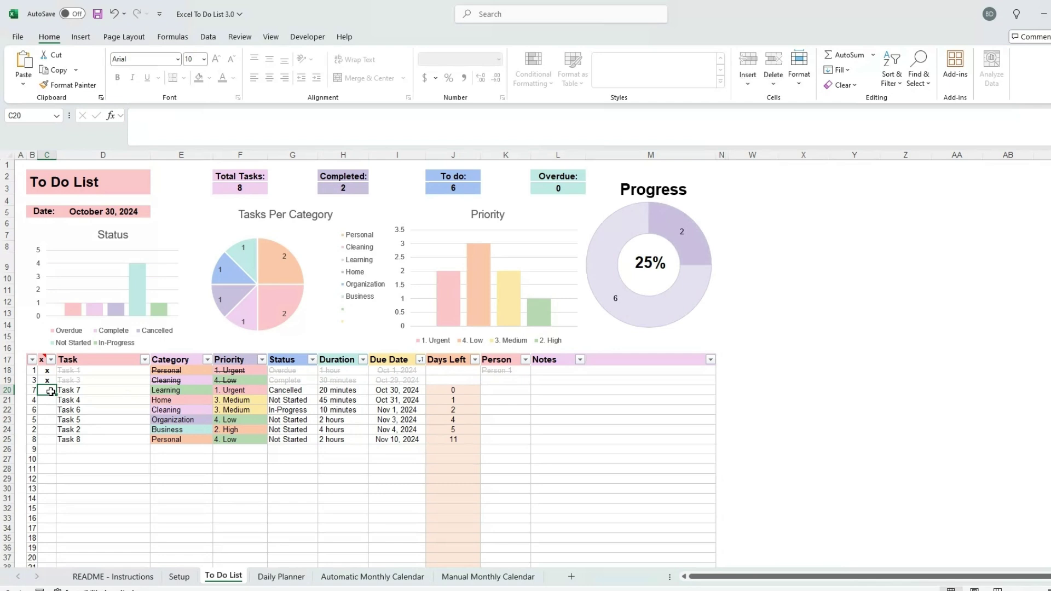
text(x)
key(Return)
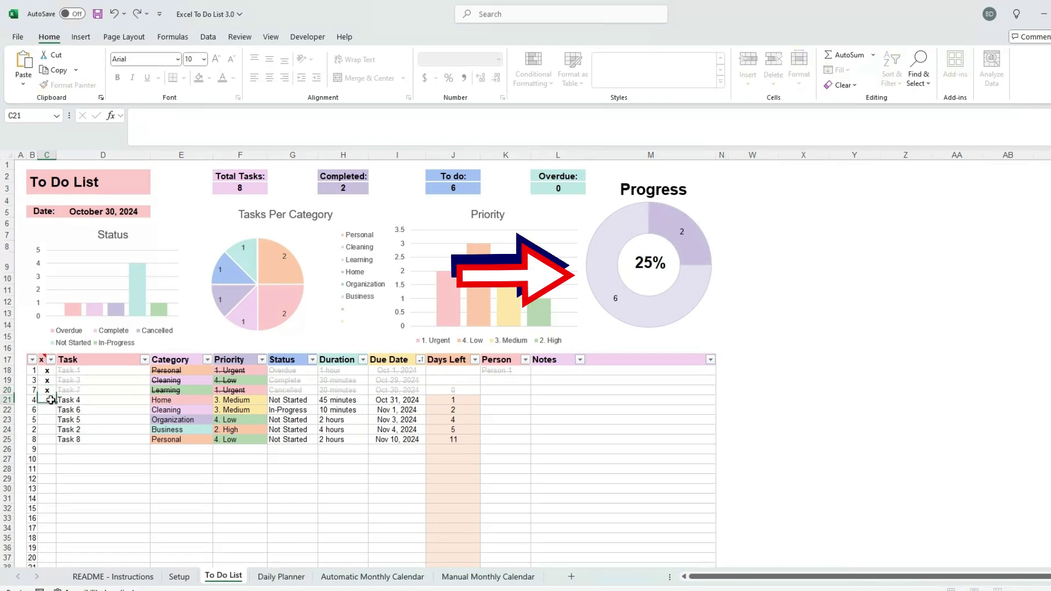
text(x)
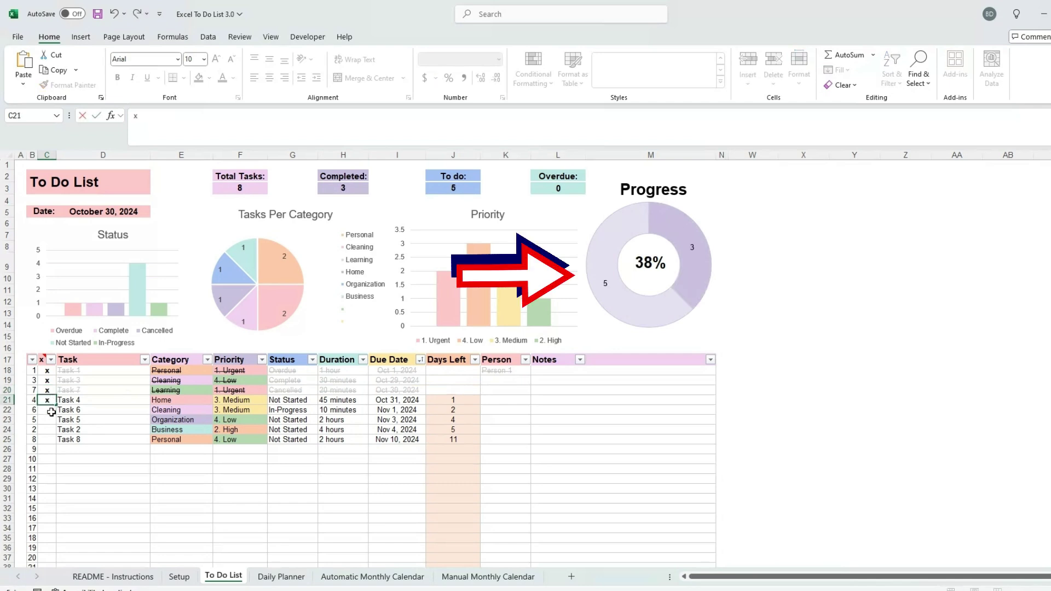
key(Return)
text(x)
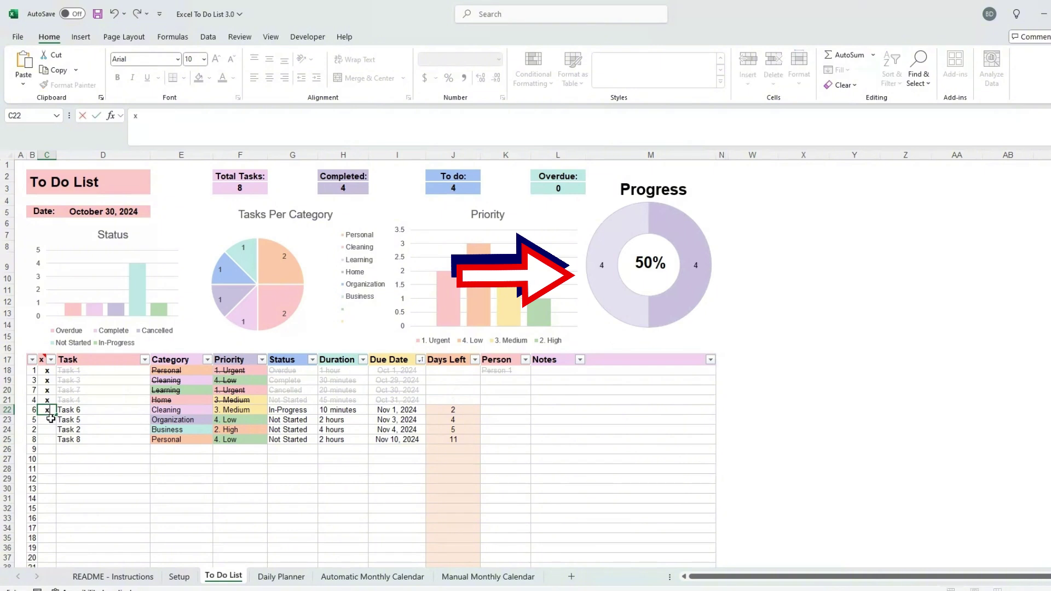
key(Return)
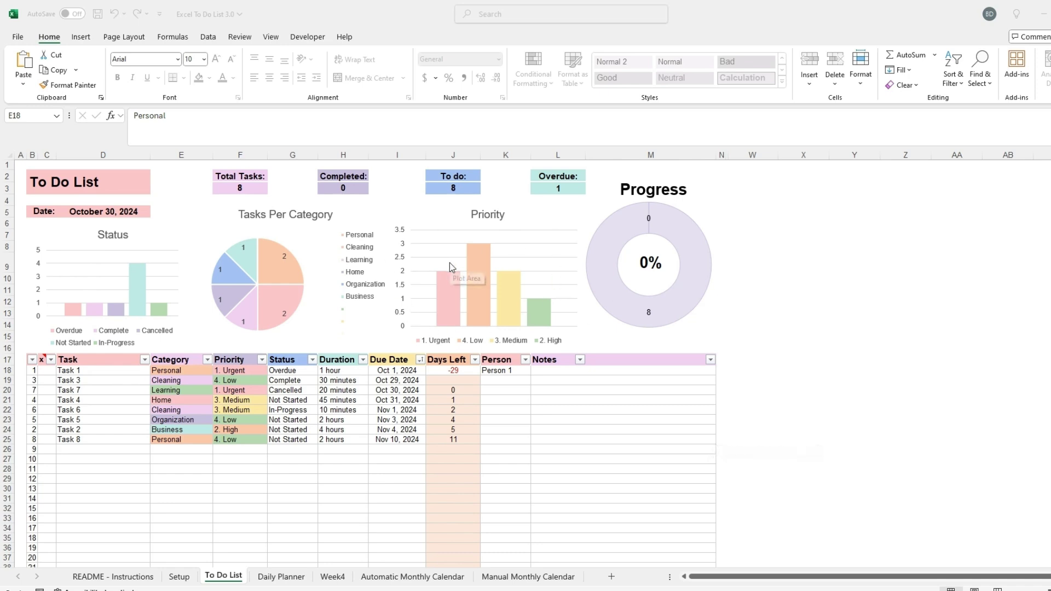
Step: Sort the Priority column A to Z so Urgent tasks come first
click(262, 360)
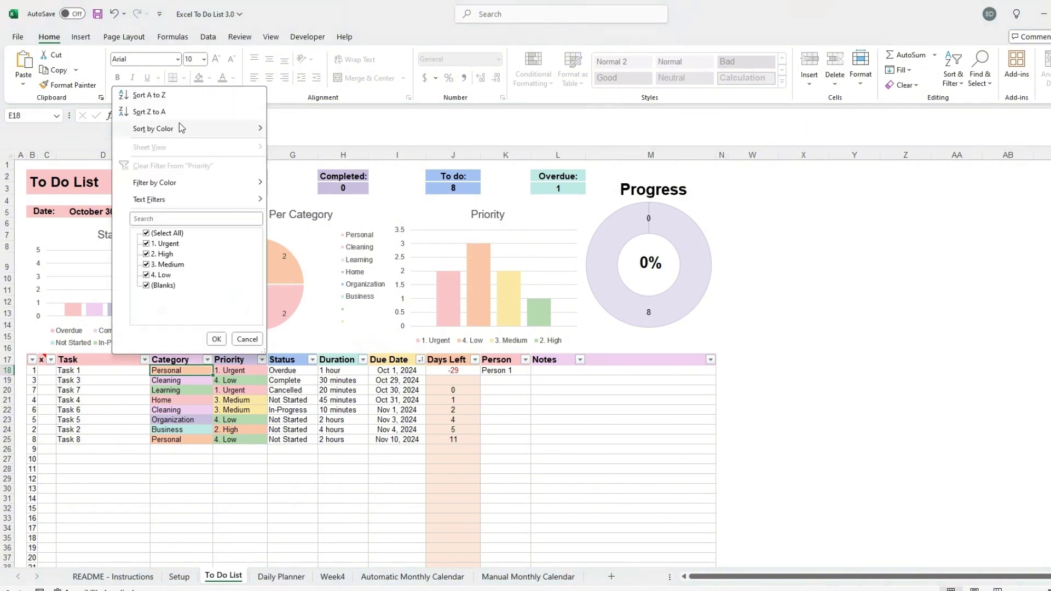
click(167, 98)
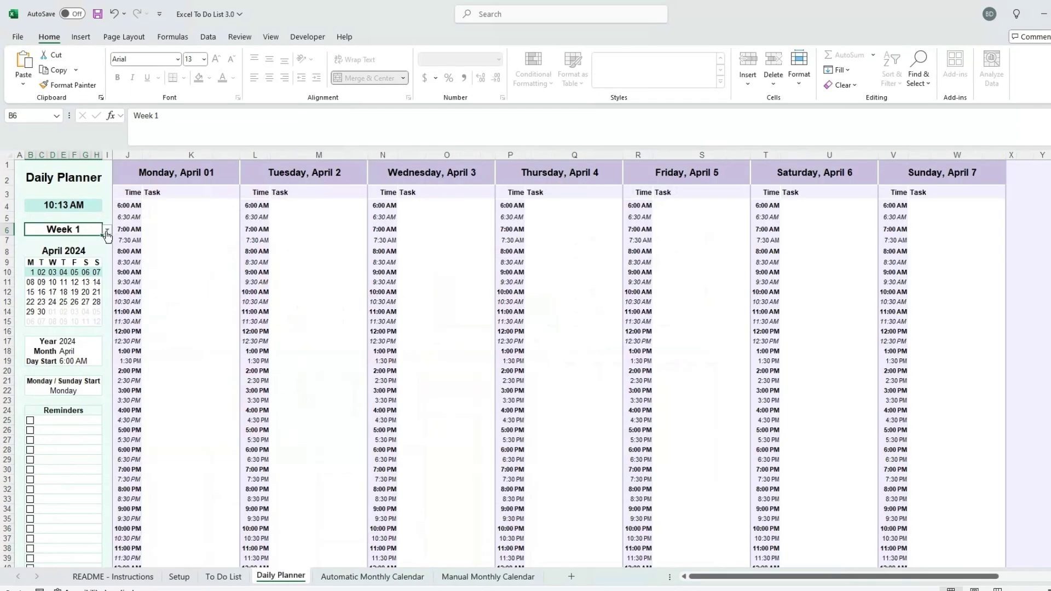
Step: Show Week 3 of October 2024 in the Daily Planner
click(107, 234)
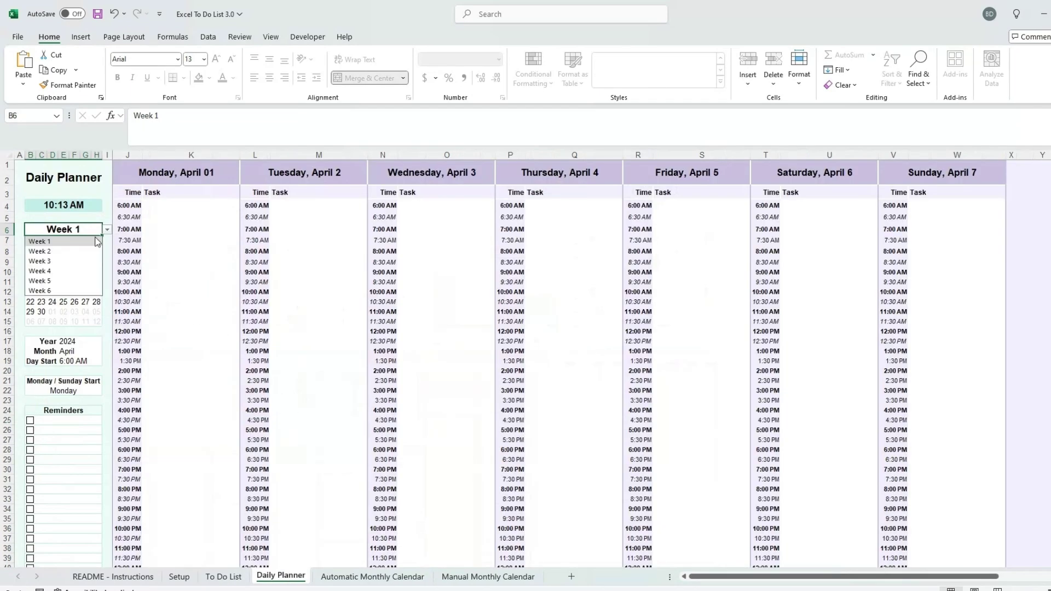
click(74, 258)
click(75, 342)
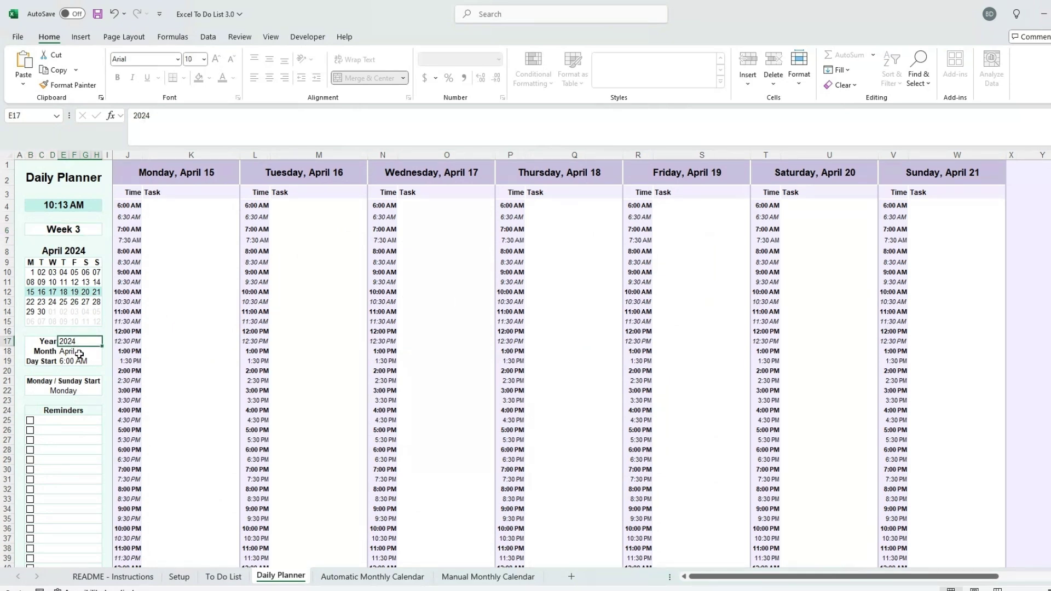
click(73, 362)
click(77, 351)
click(107, 353)
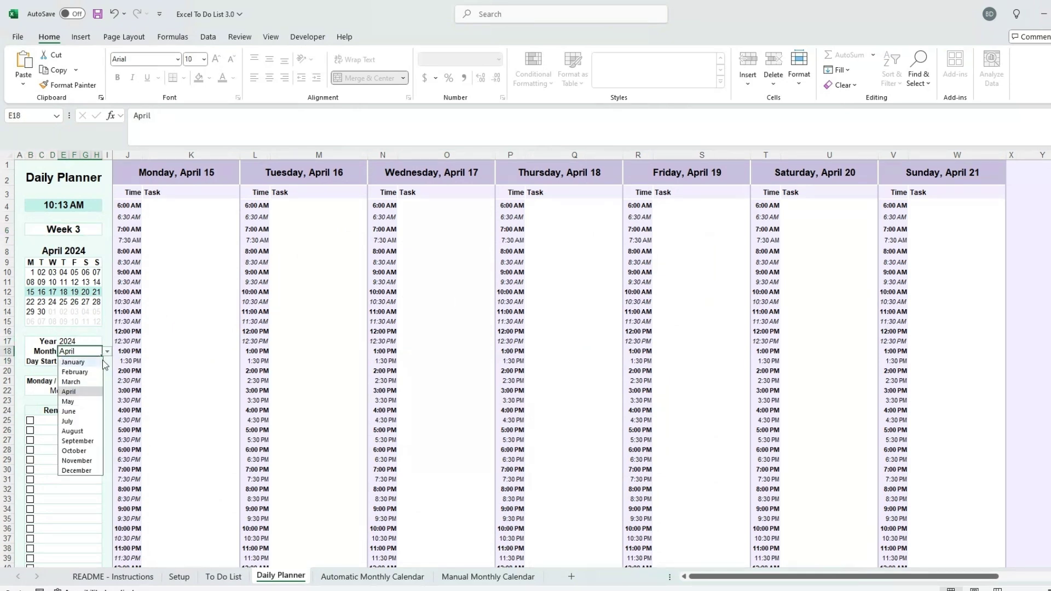
click(74, 450)
Step: Set the Day Start to 7:00 AM and make weeks begin on Sunday
double_click(63, 361)
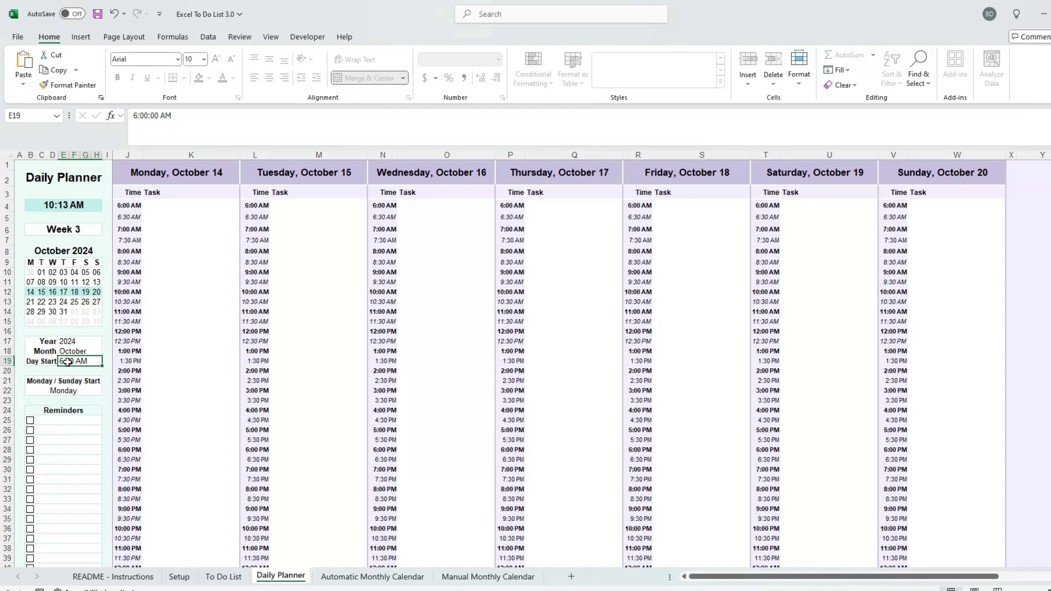
text(7)
click(62, 391)
click(107, 391)
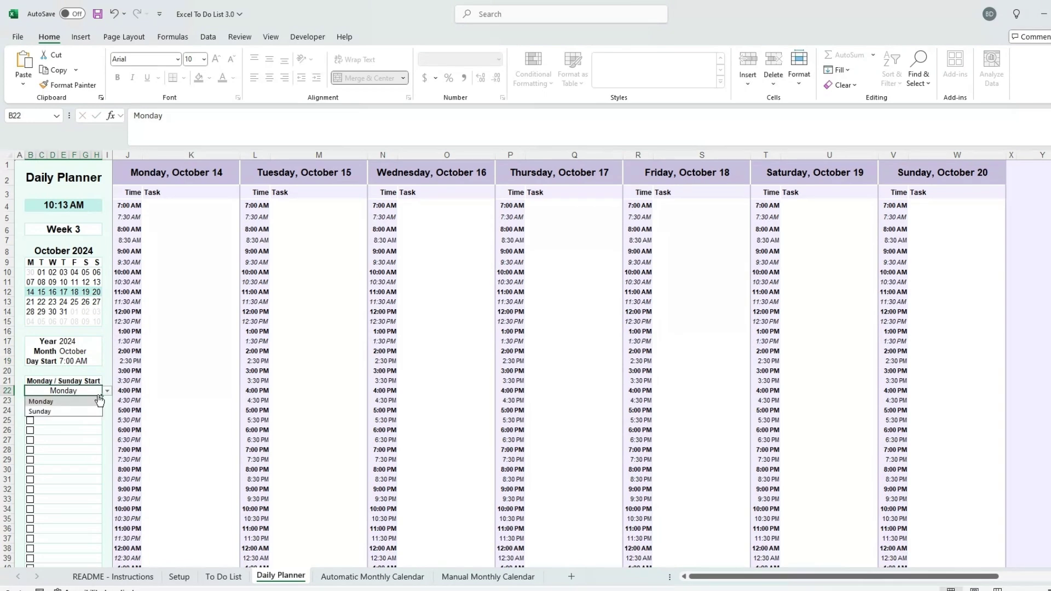
click(41, 411)
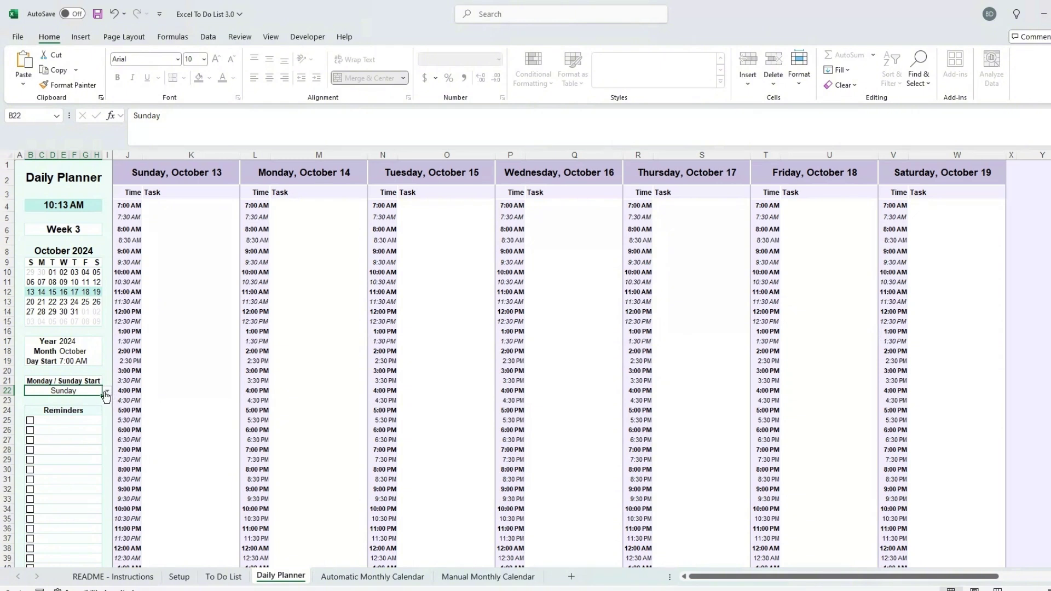
Step: Schedule Sunday: Task 5 at 8:00 AM, Task 2 at 10:00 AM, Task 1 at 1:00 PM
click(189, 228)
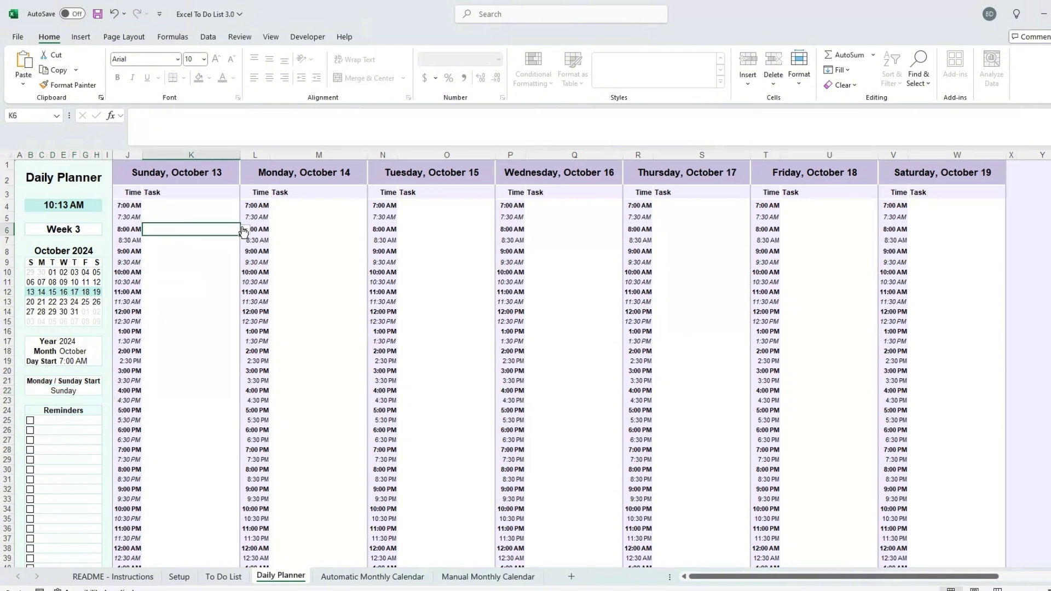
key(alt+Down)
click(207, 242)
click(160, 274)
click(245, 274)
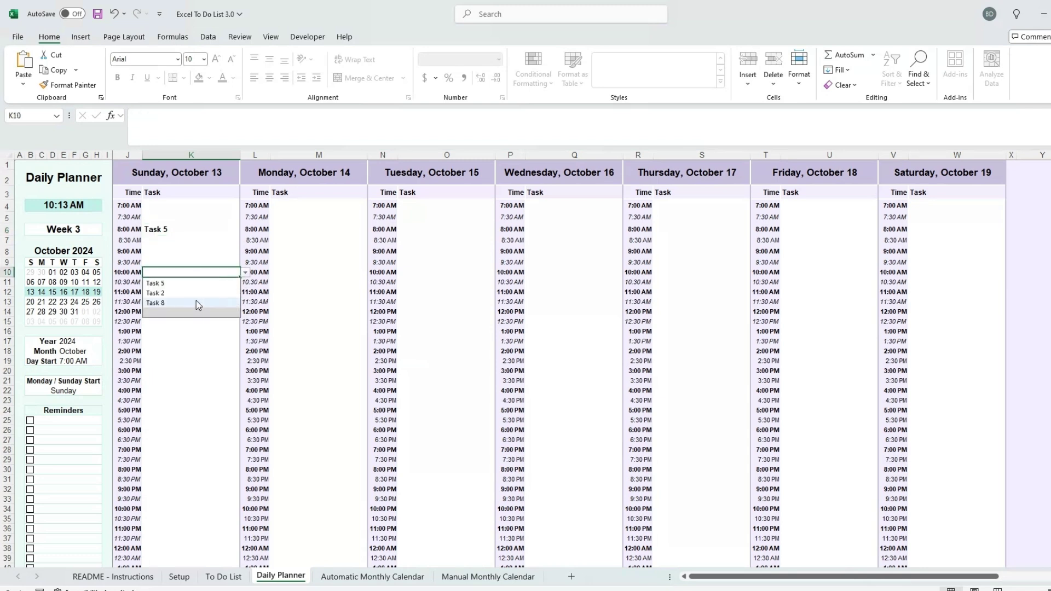
click(176, 292)
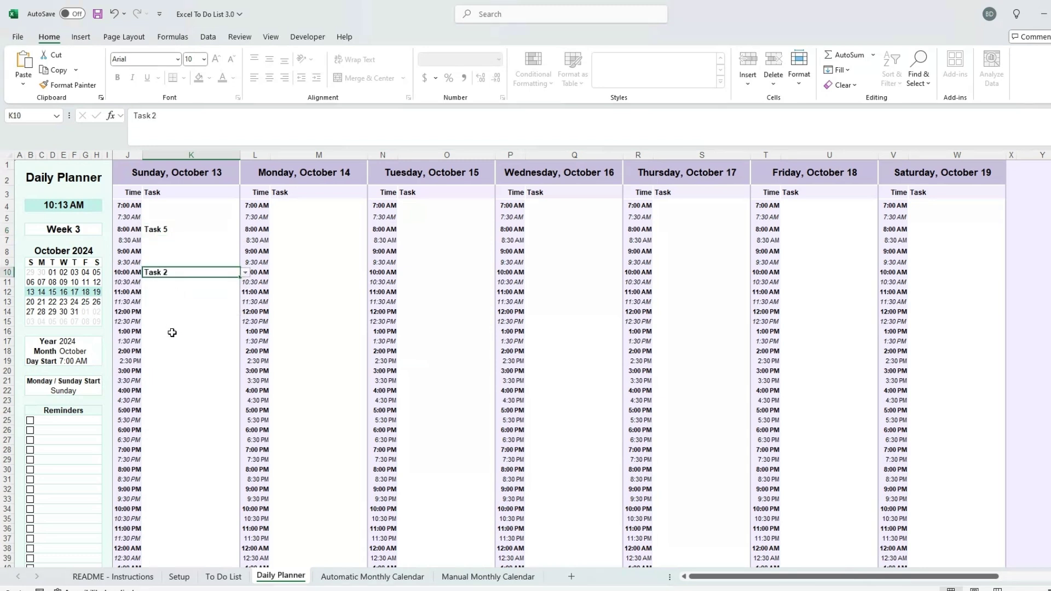
click(166, 314)
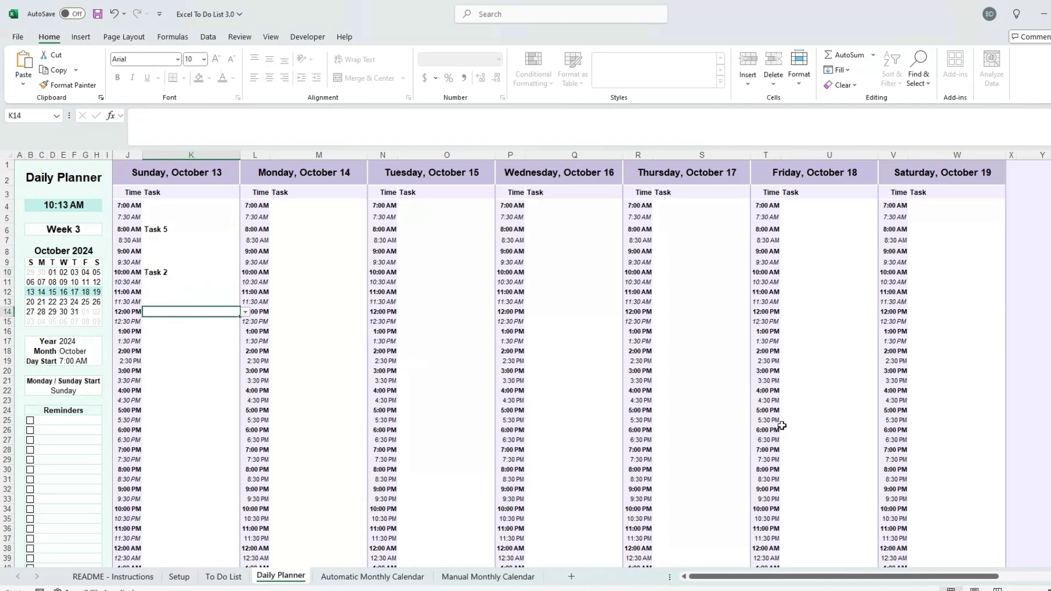
click(185, 343)
click(200, 333)
click(245, 332)
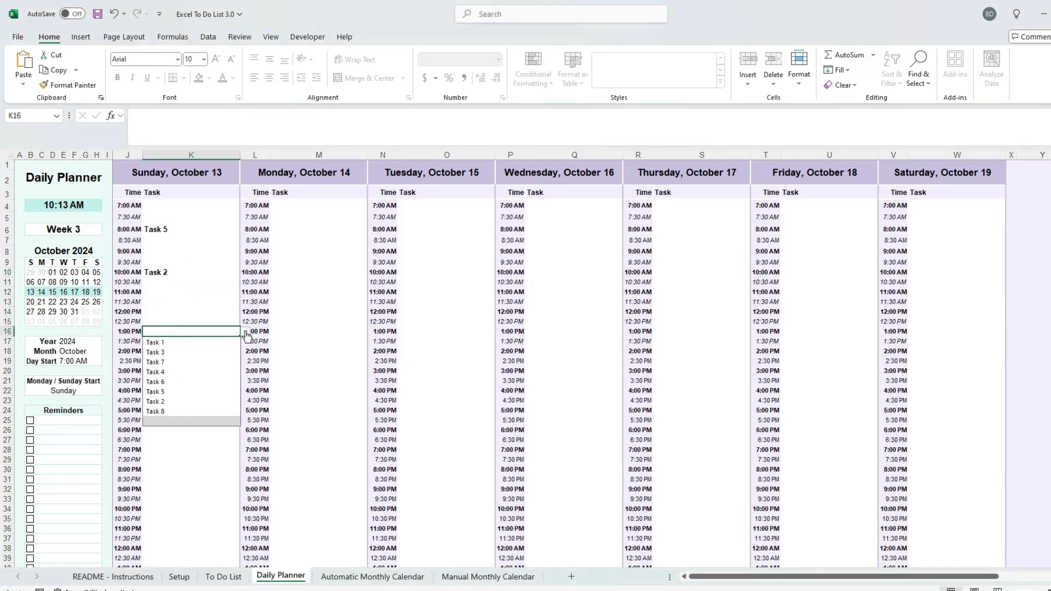
click(202, 343)
Step: Schedule Monday: Task 3 at 9:00 AM, Task 2 at 12:00 PM, Task 7 at 2:00 PM
drag(240, 334, 295, 250)
click(373, 251)
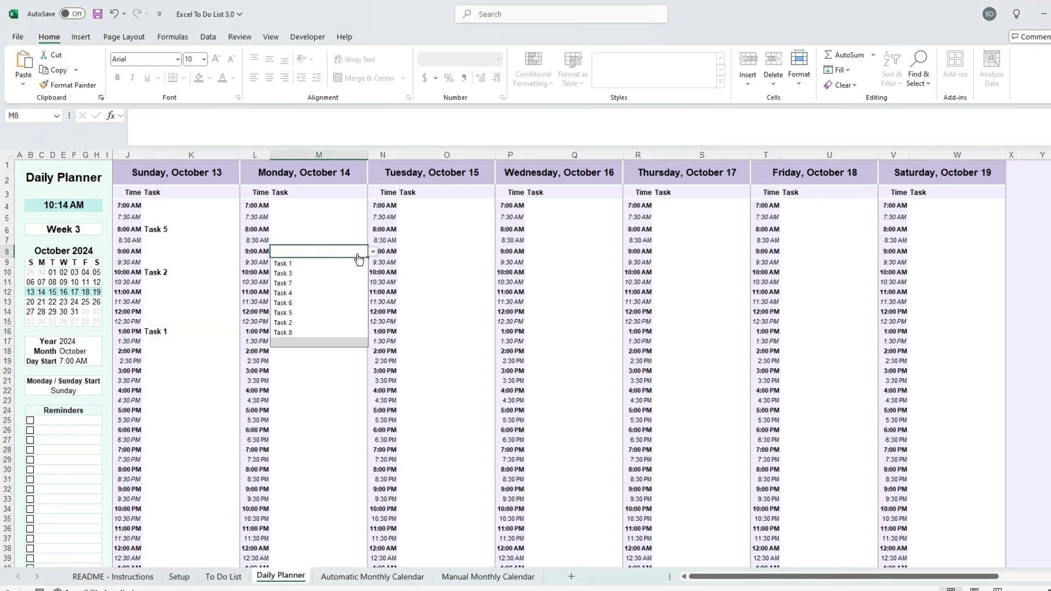
click(307, 282)
click(308, 313)
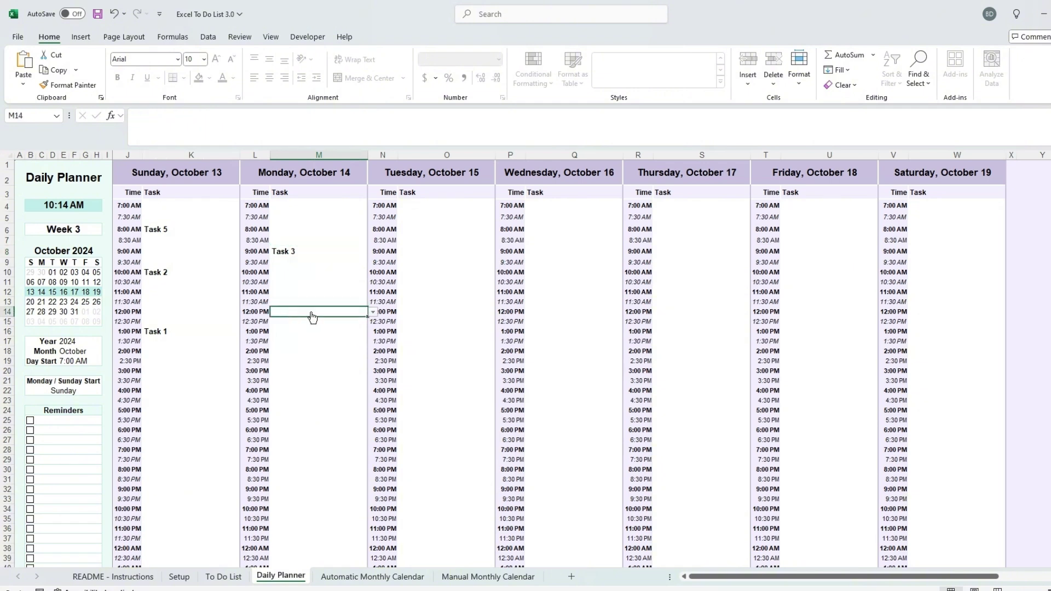
click(372, 312)
click(290, 383)
click(285, 353)
click(373, 352)
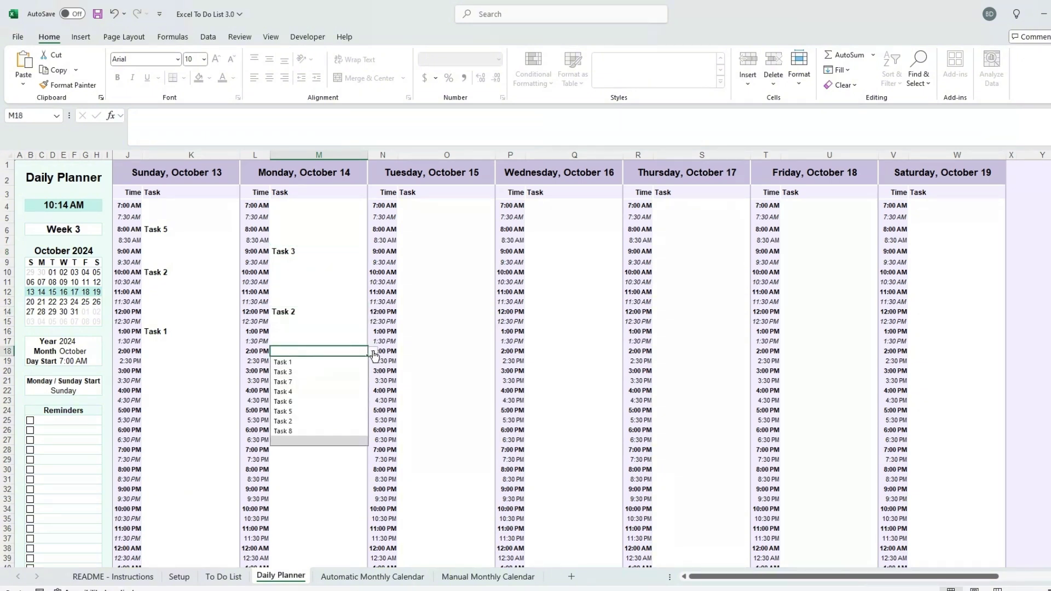
click(305, 383)
click(306, 382)
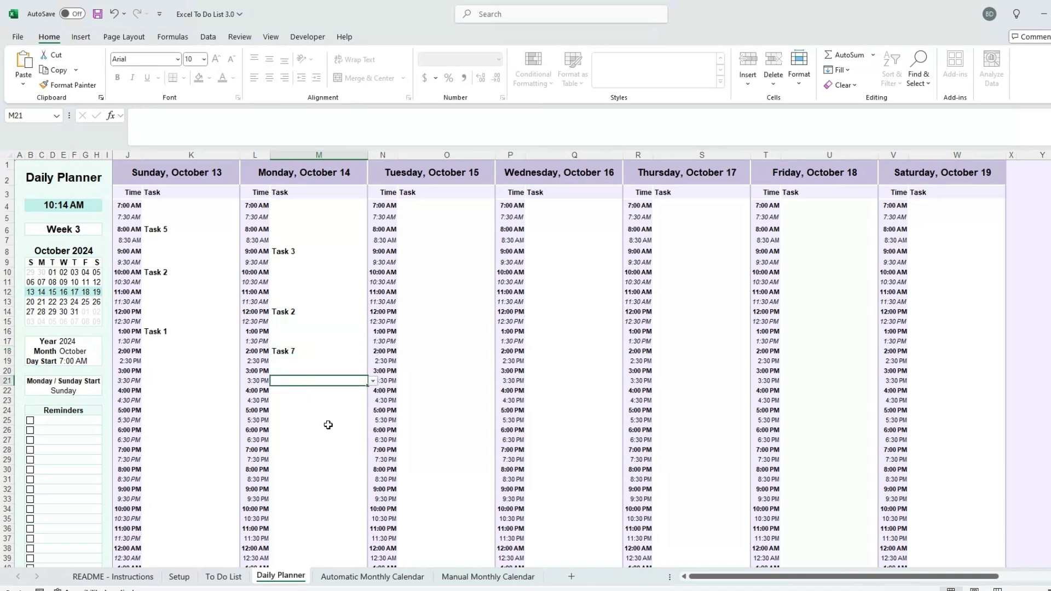
Step: Copy the Daily Planner sheet, placing it before Automatic Monthly Calendar
right_click(278, 579)
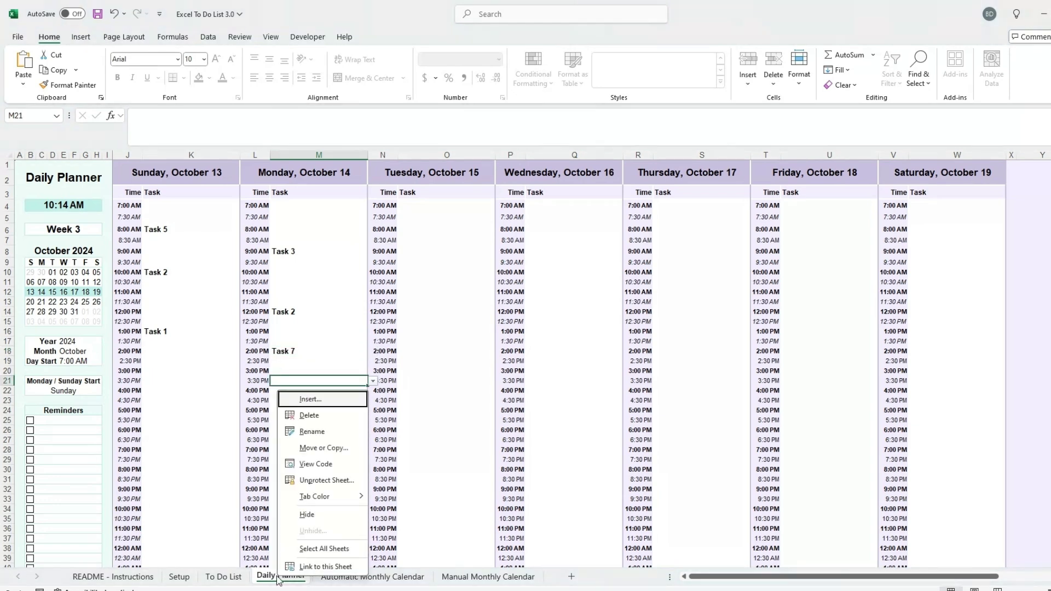
click(321, 447)
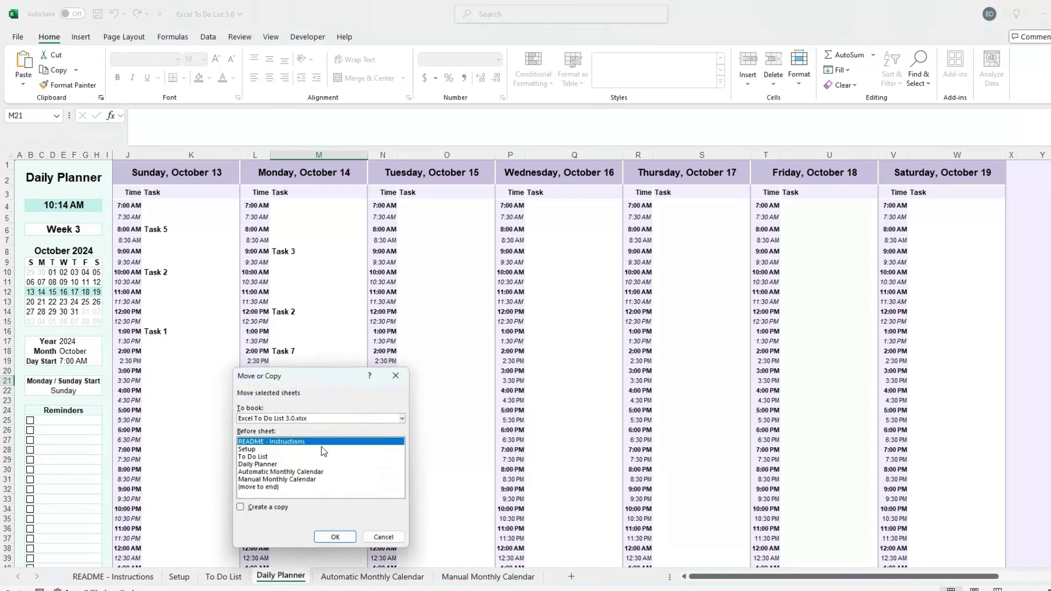
click(242, 508)
click(259, 473)
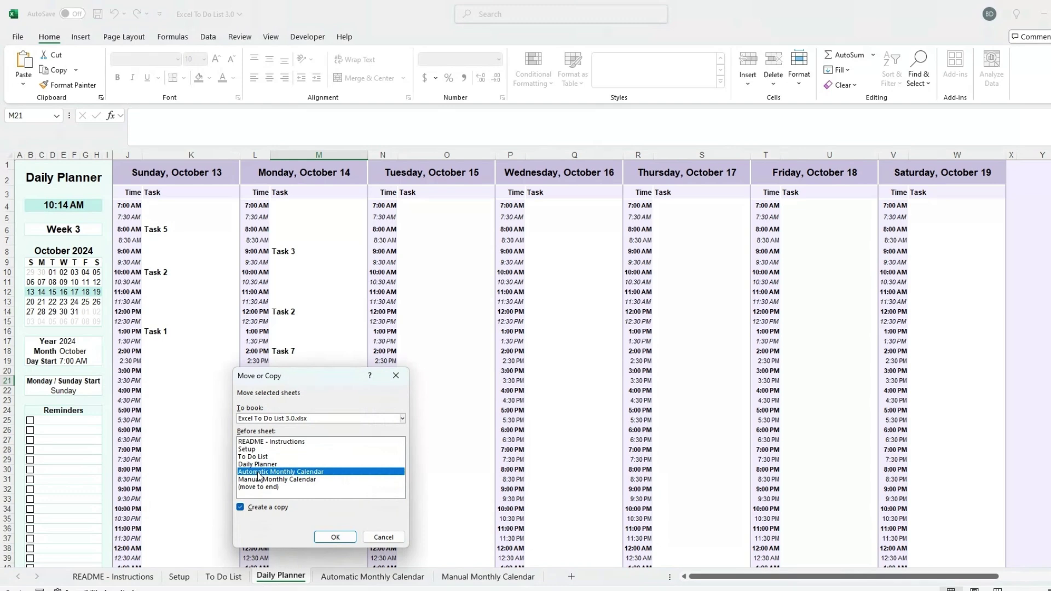
click(334, 538)
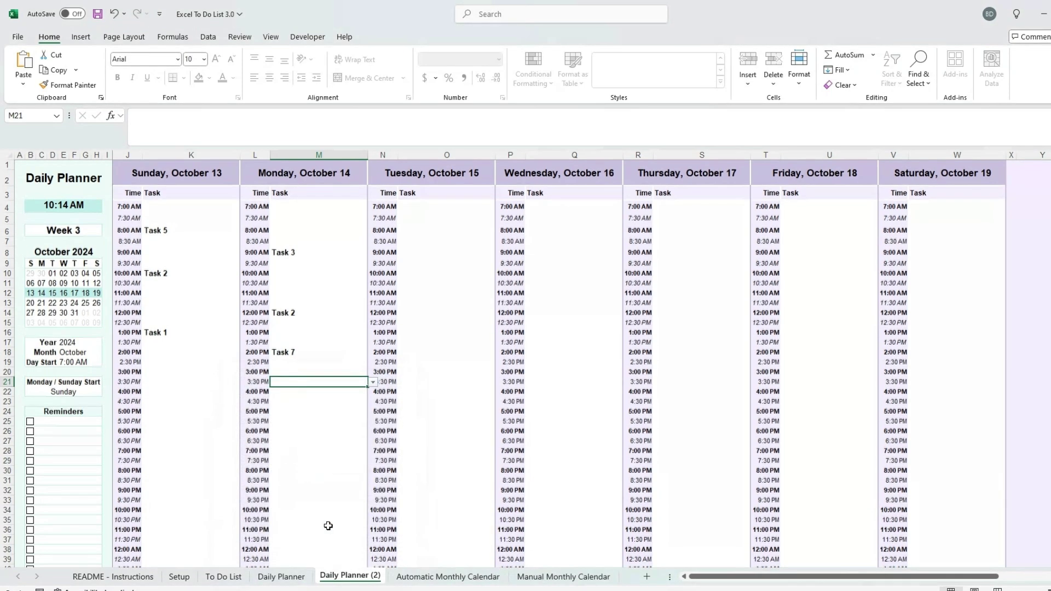
Step: Rename the copy to 'Week4' and set it to show Week 4
right_click(345, 583)
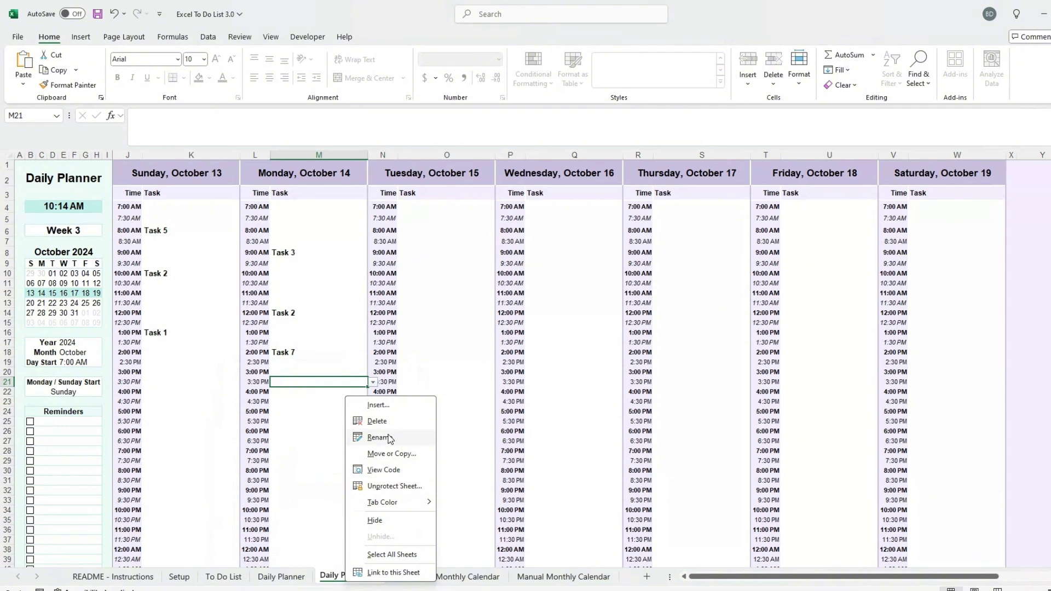
click(381, 484)
text(Week4)
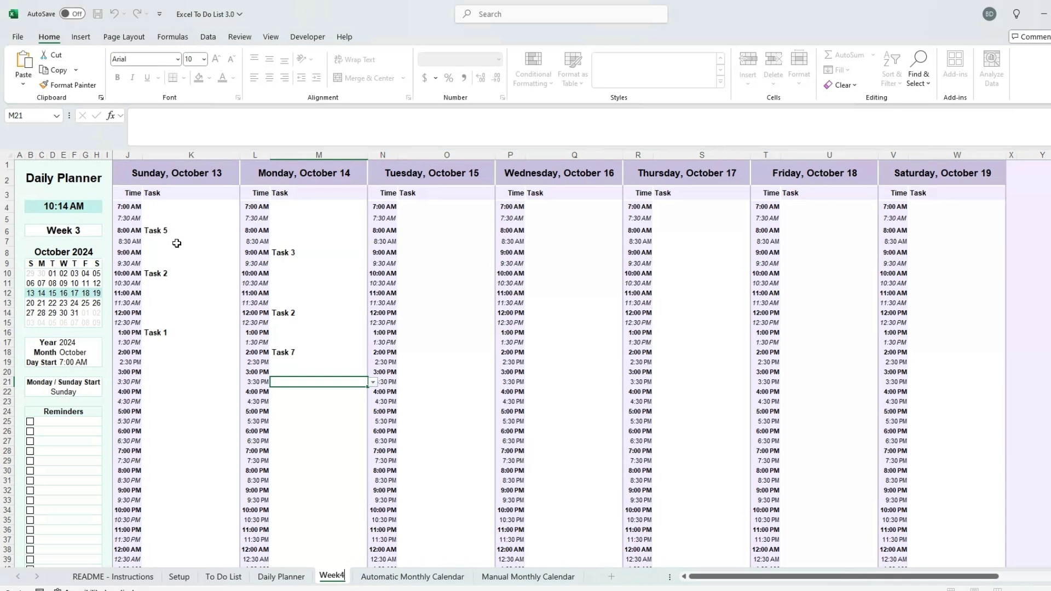
click(183, 335)
click(86, 231)
click(107, 236)
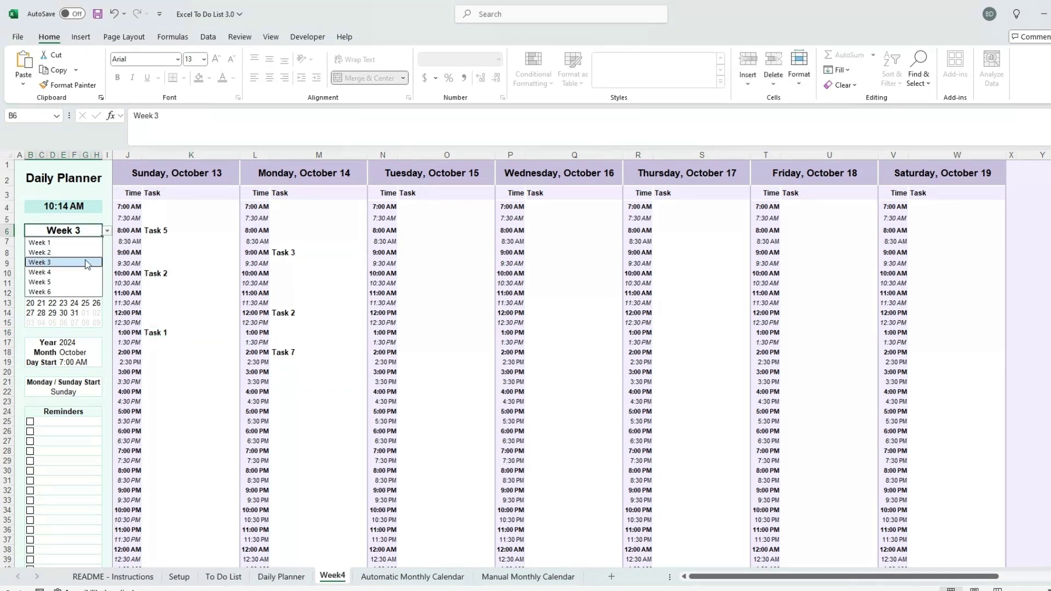
click(76, 268)
Step: Add reminders 'Bed early' and 'Pick up cake', tick both, then return to Daily Planner
click(57, 422)
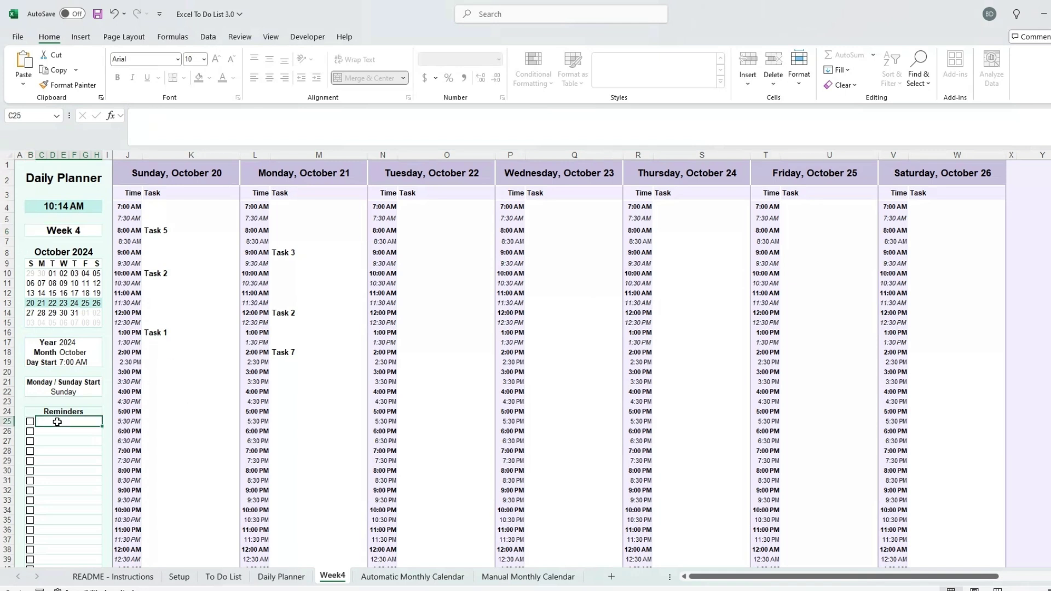
text(Bed early)
key(Return)
text(Pick up ca)
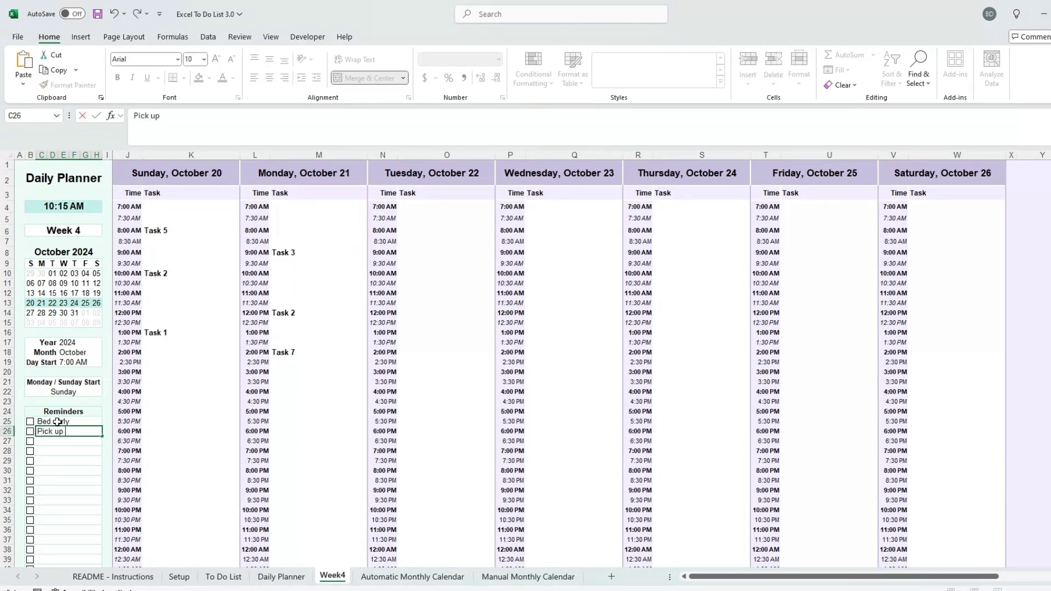
click(30, 422)
click(30, 431)
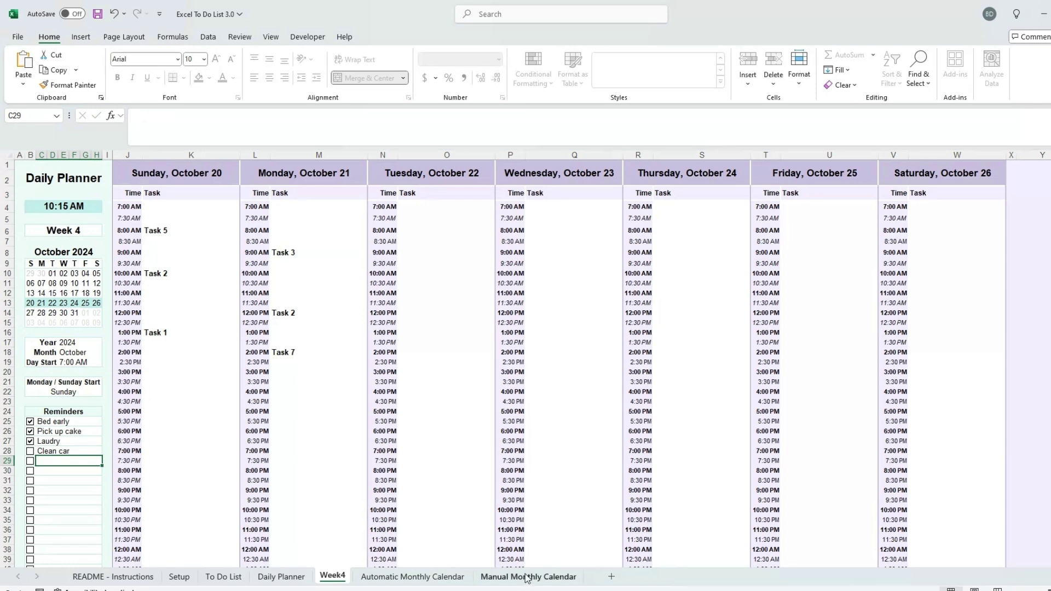
click(281, 576)
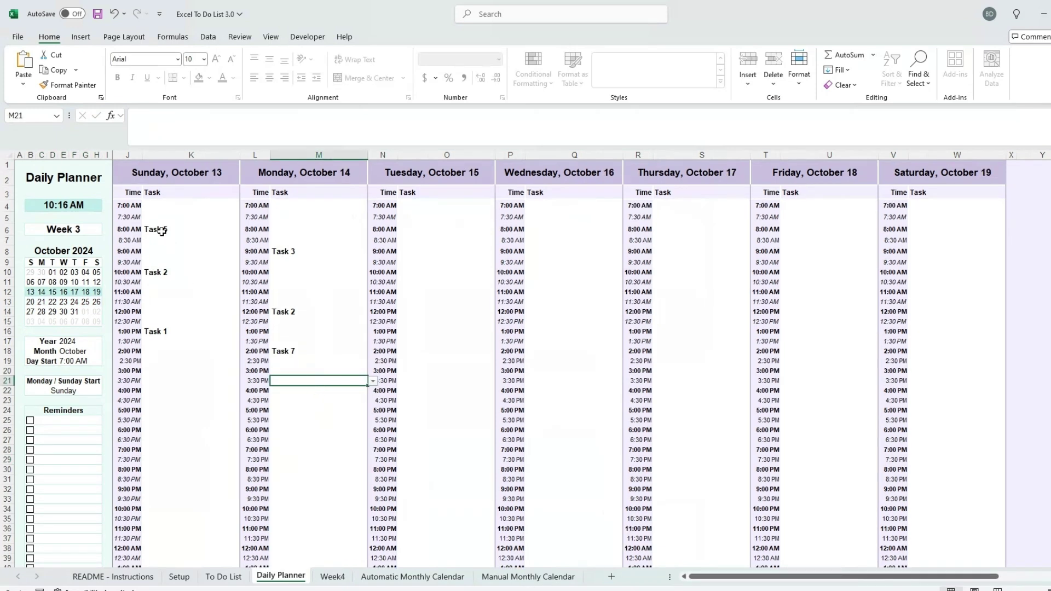
Step: Unprotect the Daily Planner and fill Sunday's Task 5 block (rows 6–9) pink
right_click(278, 579)
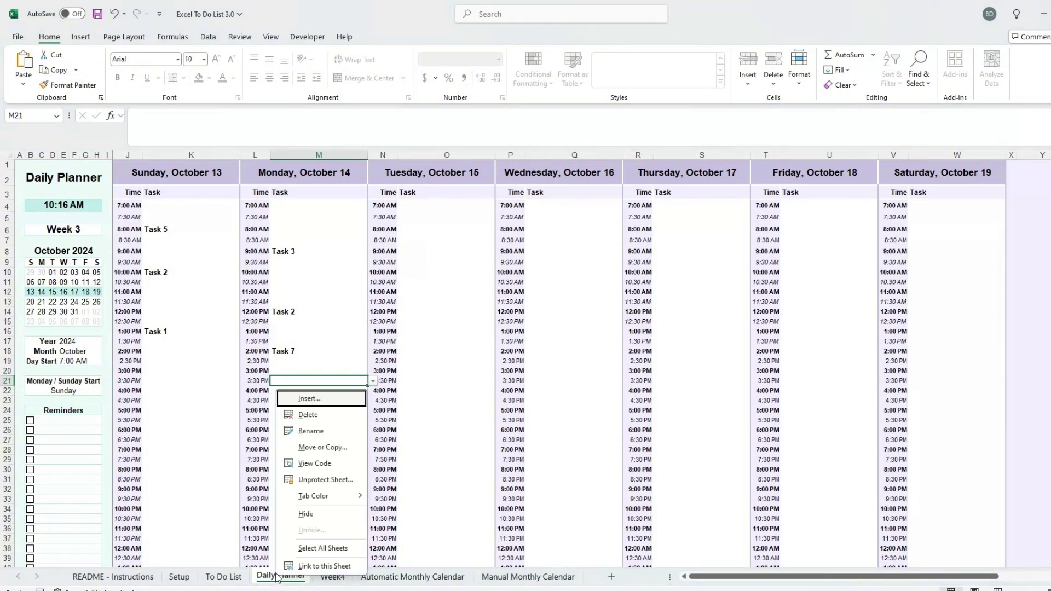
click(306, 481)
drag(162, 229, 160, 263)
click(210, 78)
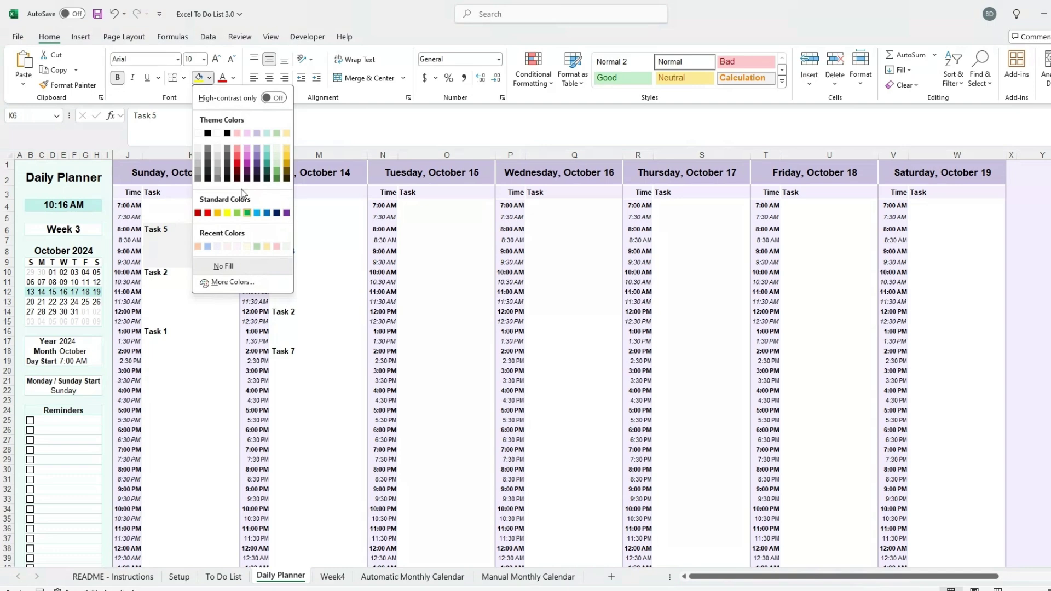
click(235, 133)
Step: Colour the Task 2 block, and fill Monday's Task 7 2:00–3:30 PM block pink
drag(159, 272, 158, 300)
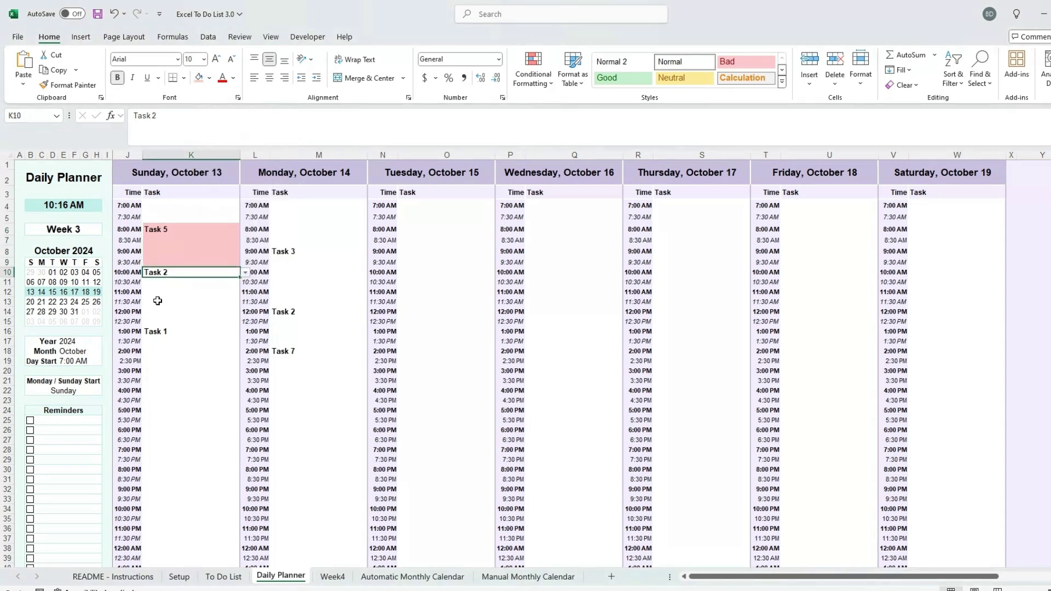
click(210, 78)
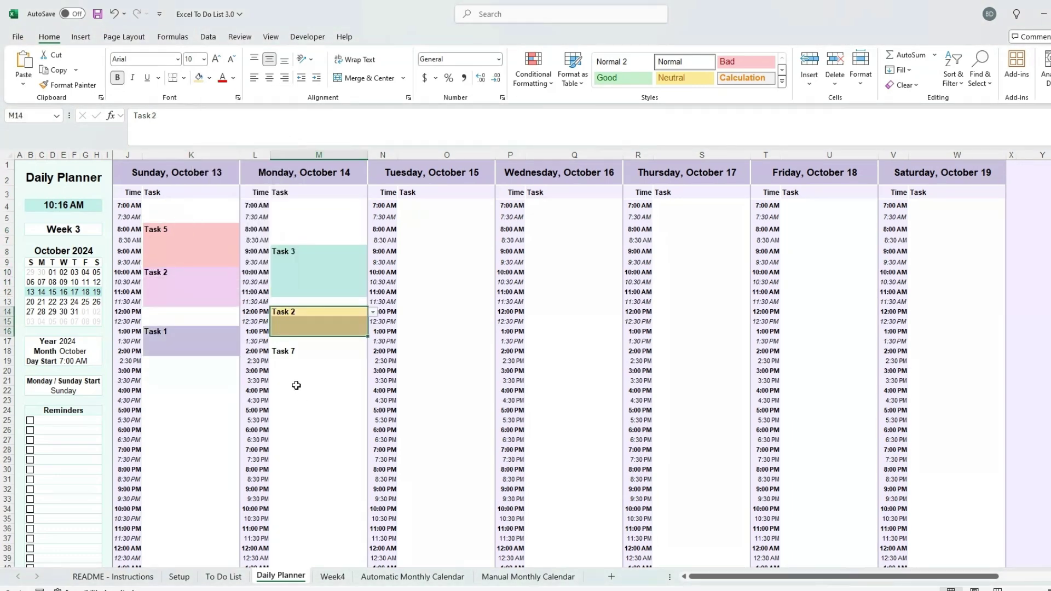
click(307, 351)
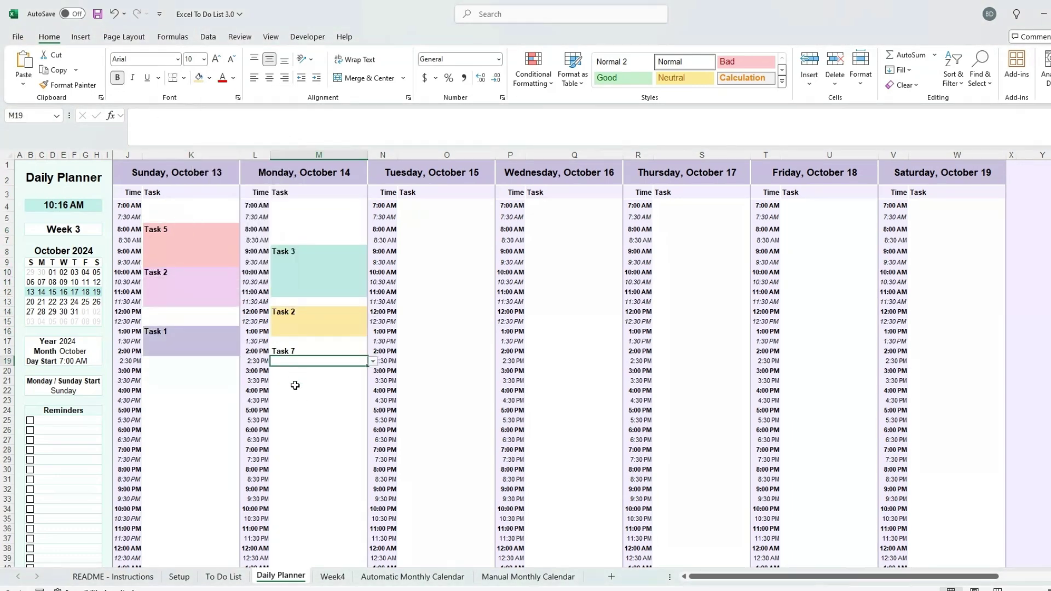
drag(307, 351, 299, 380)
click(209, 78)
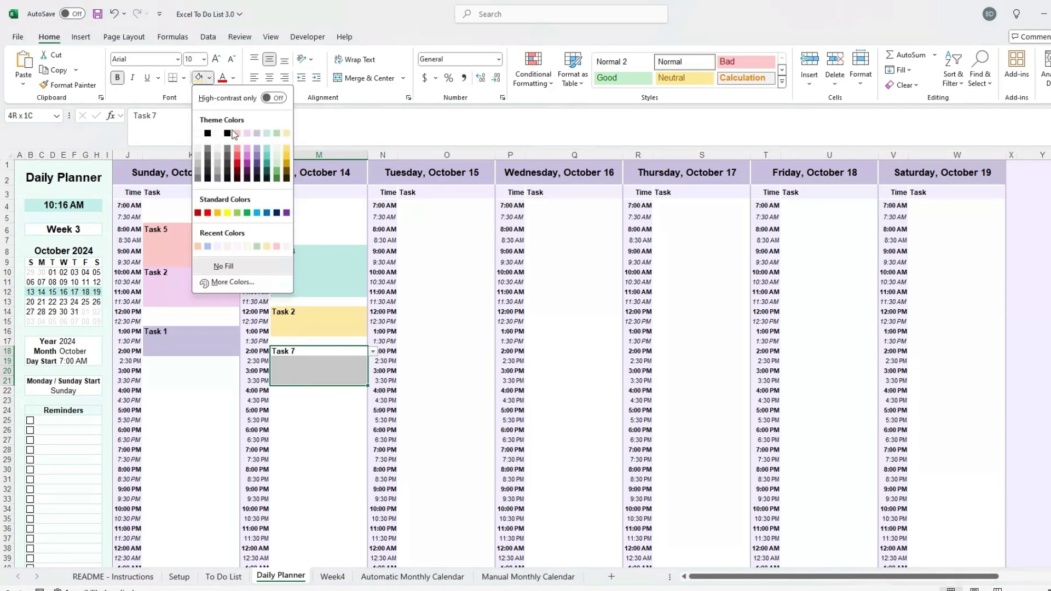
click(236, 133)
click(336, 489)
Step: Switch the Manual Monthly Calendar sheet to October
click(528, 576)
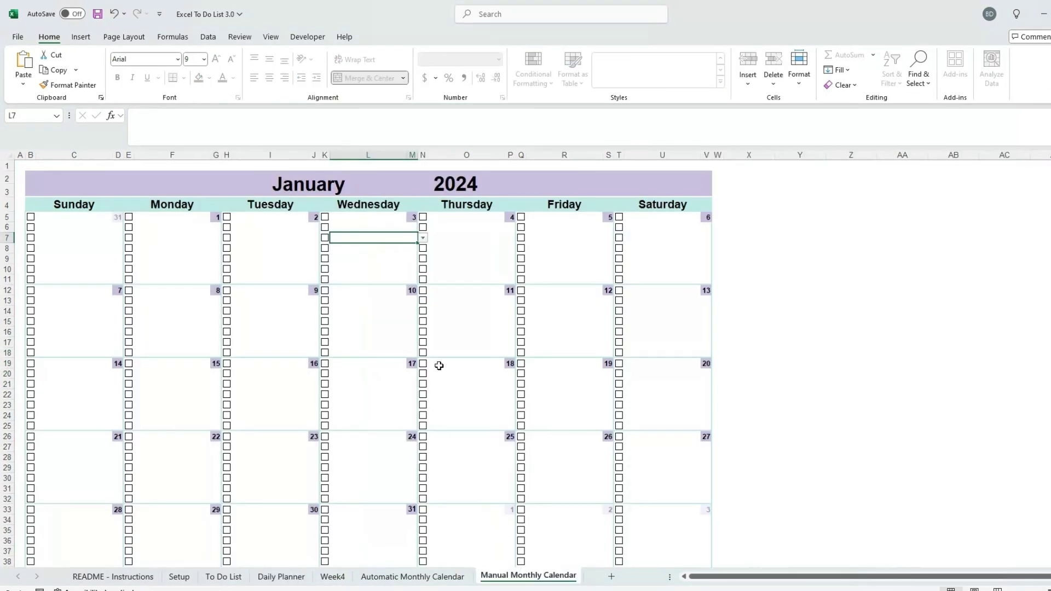
click(364, 185)
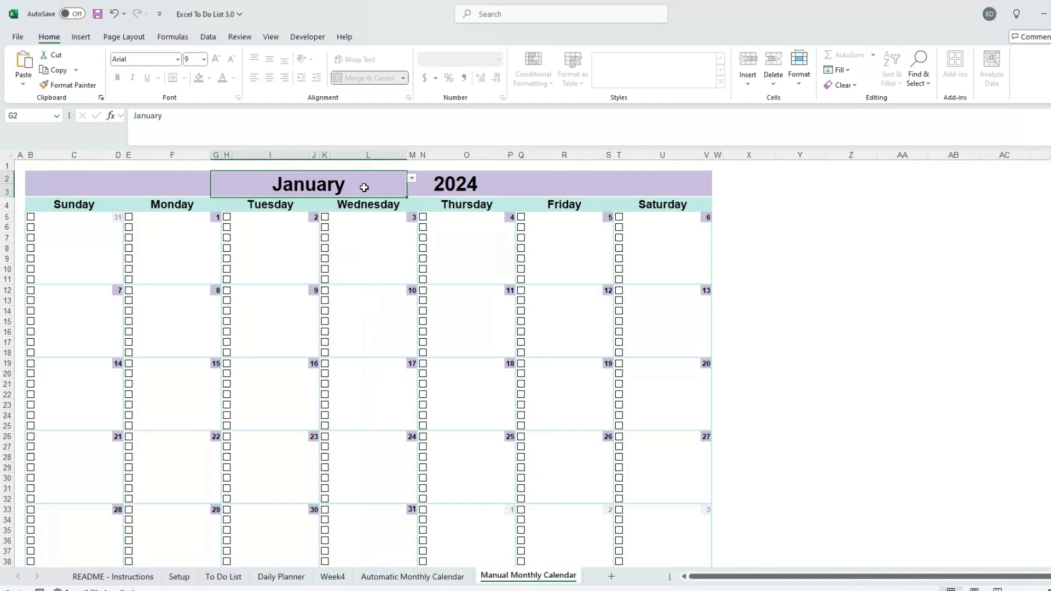
click(414, 183)
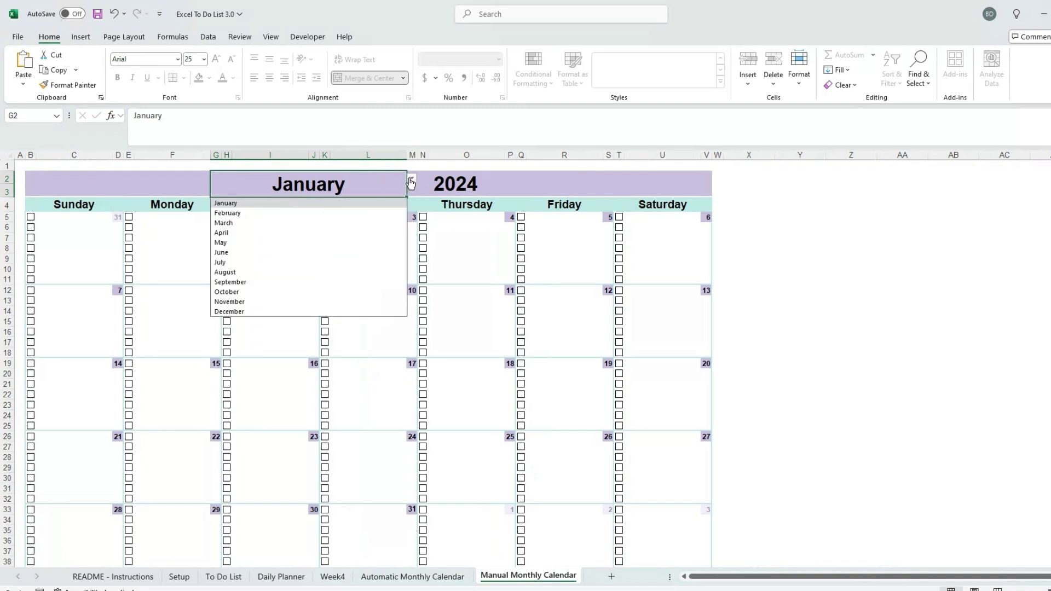
click(257, 291)
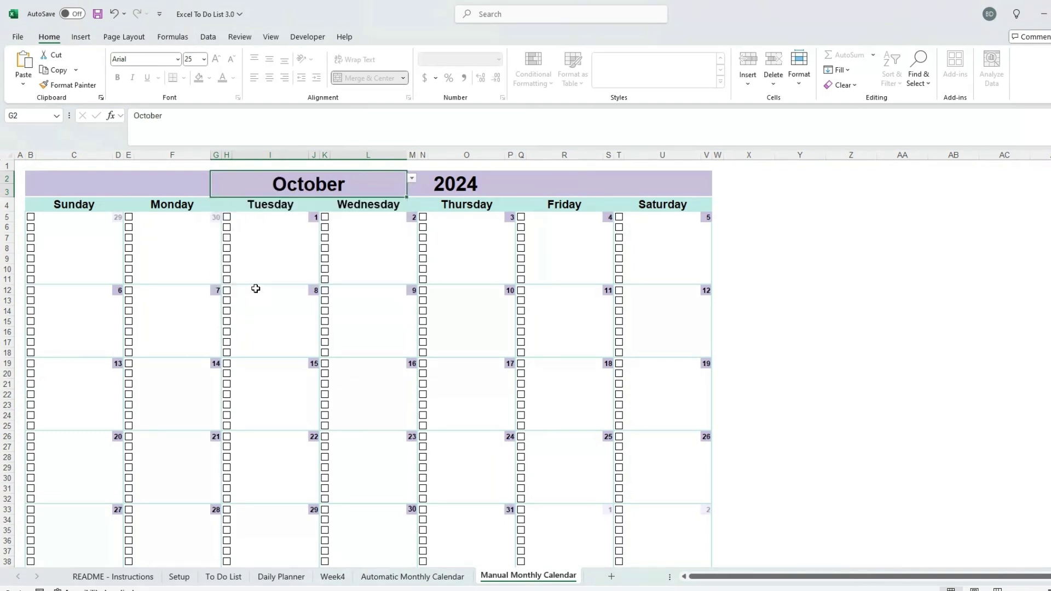
Step: Put Task 3 and Task 4 on October 2
click(350, 217)
click(412, 218)
click(386, 237)
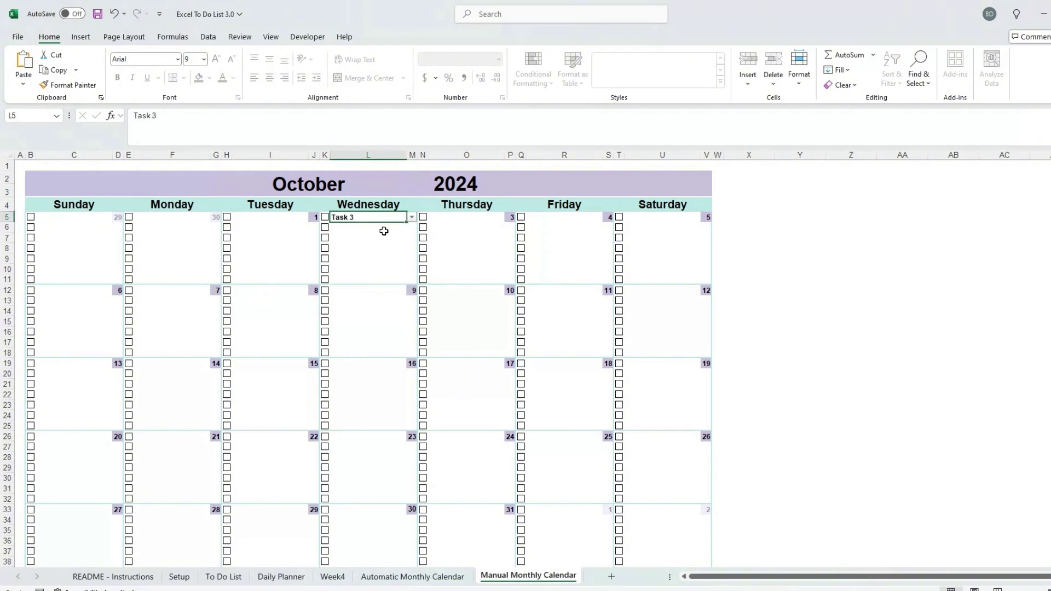
click(383, 227)
click(423, 227)
click(383, 272)
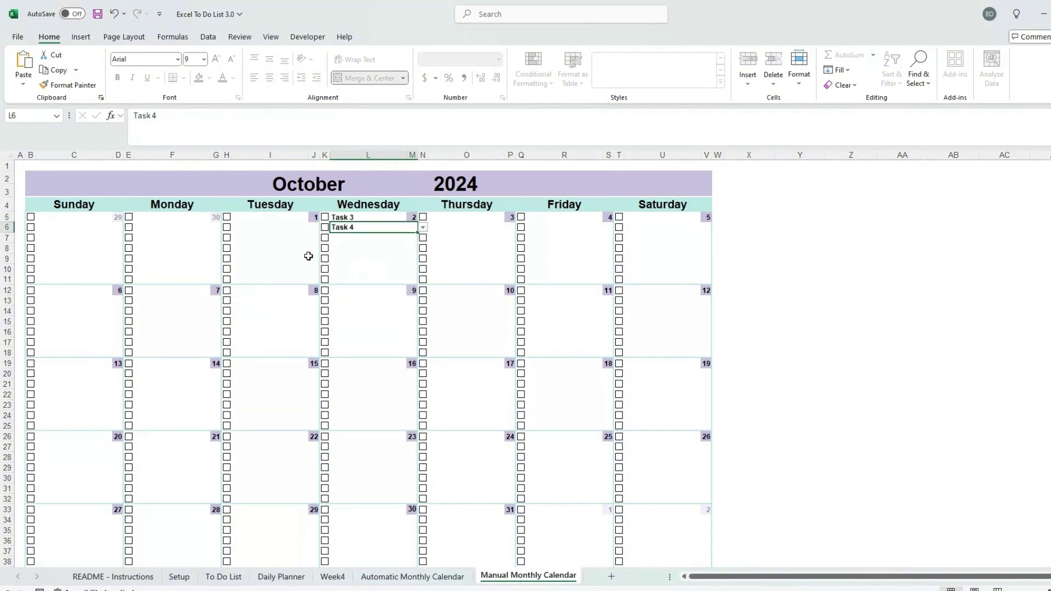
Step: Put Task 6 and Task 5 on October 1
click(292, 249)
click(325, 248)
click(290, 288)
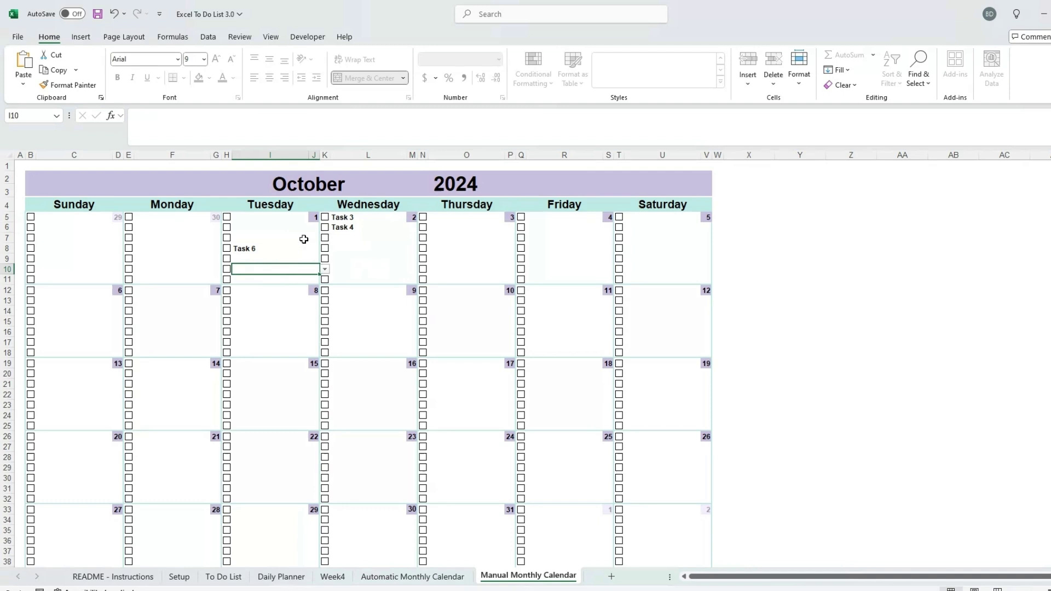
click(296, 218)
click(314, 217)
click(281, 278)
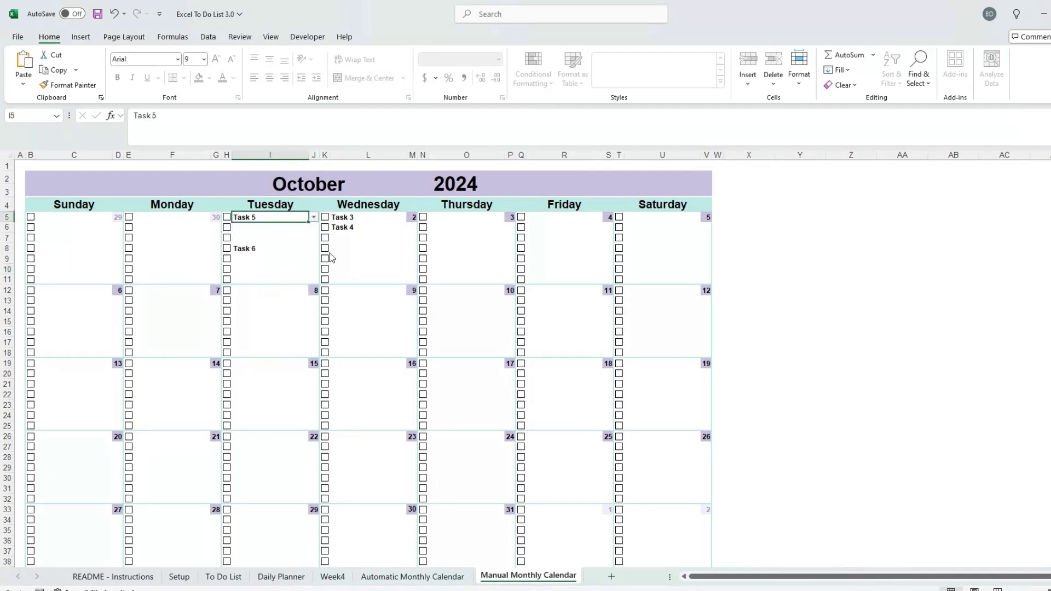
Step: Toggle the done checkboxes for Tasks 3 and 4, leaving both unchecked
click(325, 218)
click(326, 227)
click(325, 218)
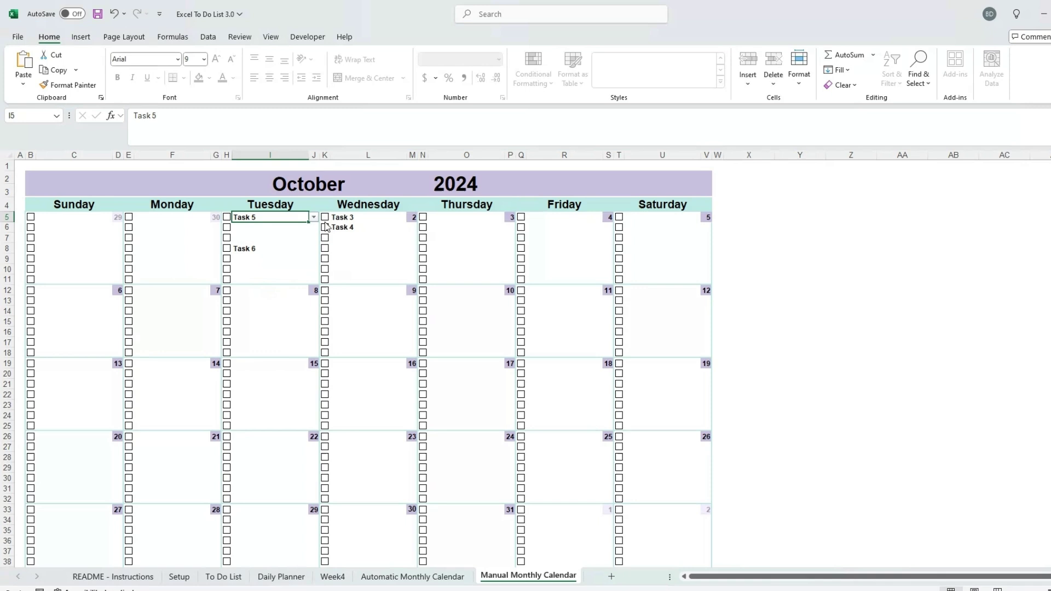
Step: Switch the Automatic Monthly Calendar from March to November 2024 and tick Task 7 as done
click(413, 577)
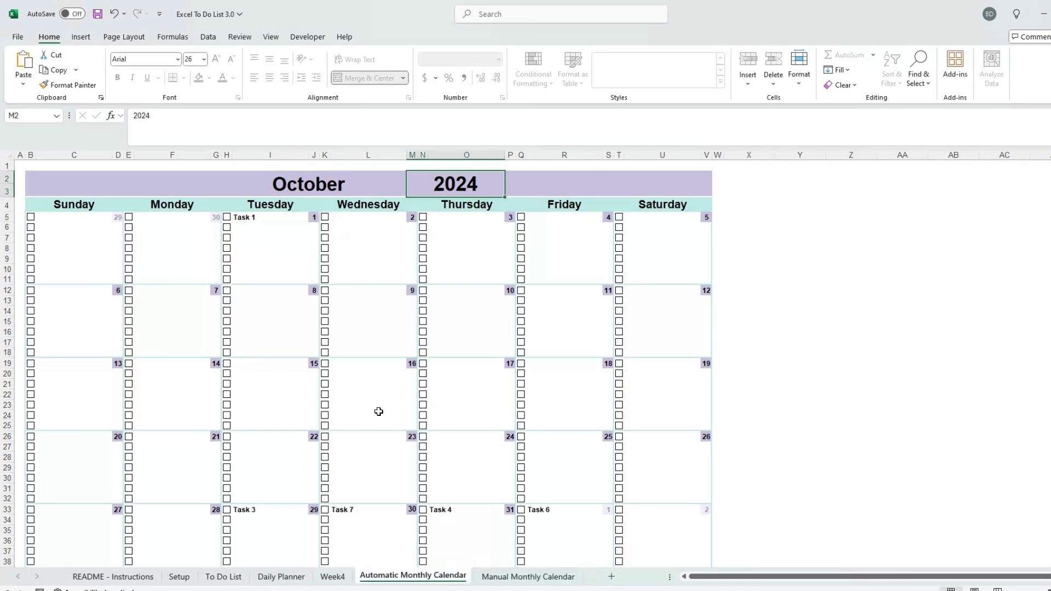
scroll(350, 488, down, 1)
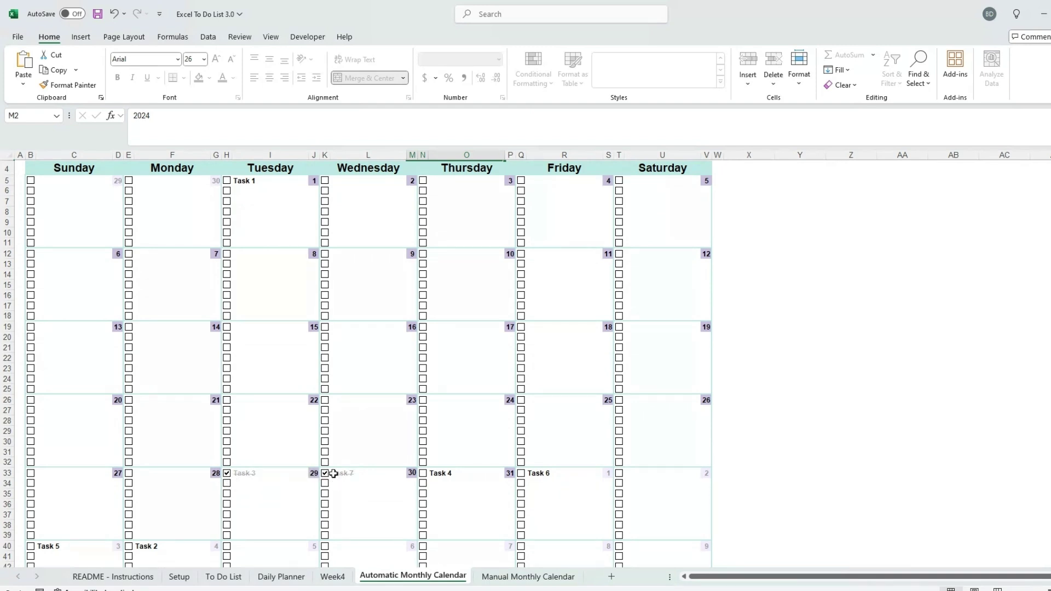
scroll(426, 479, up, 1)
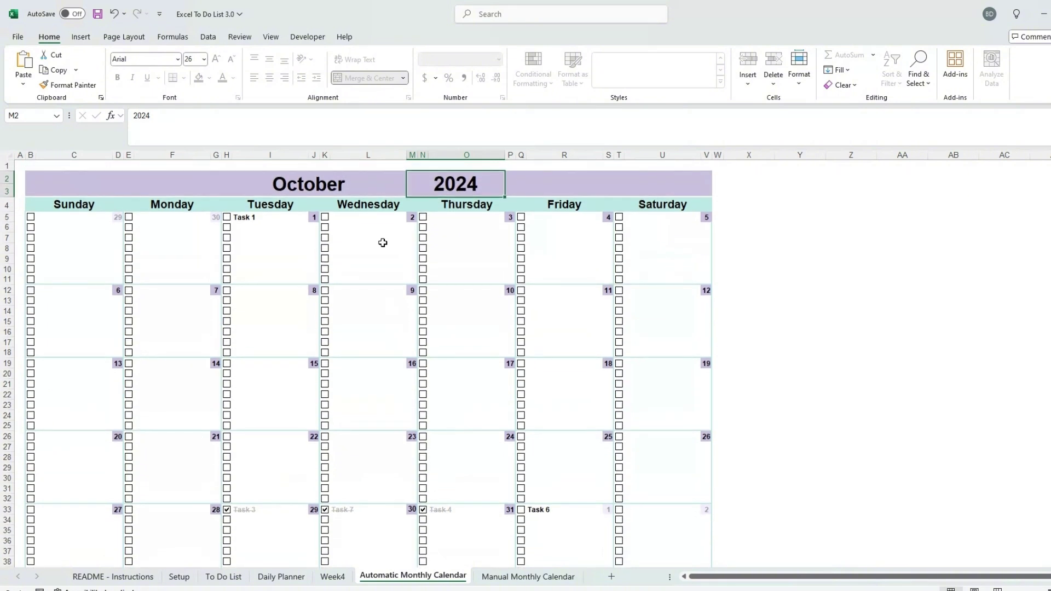
click(398, 182)
click(410, 179)
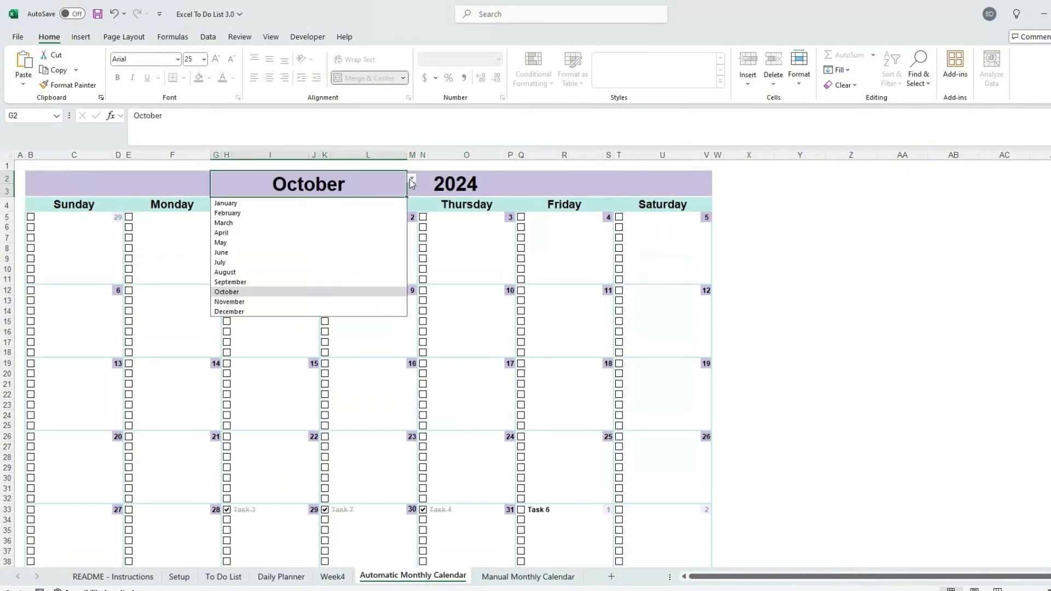
click(339, 224)
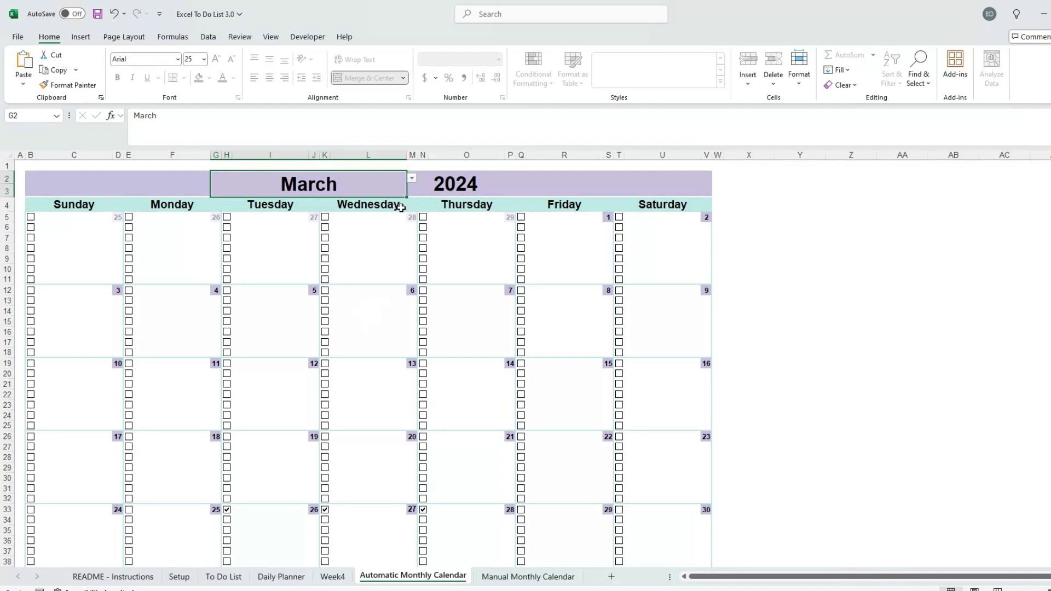
click(413, 183)
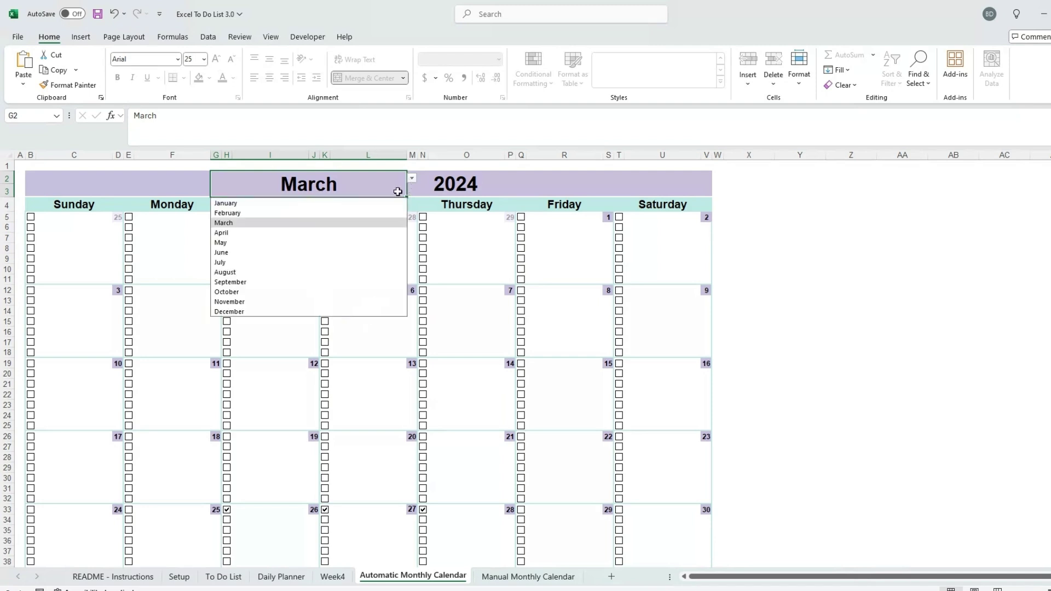
click(295, 303)
click(294, 304)
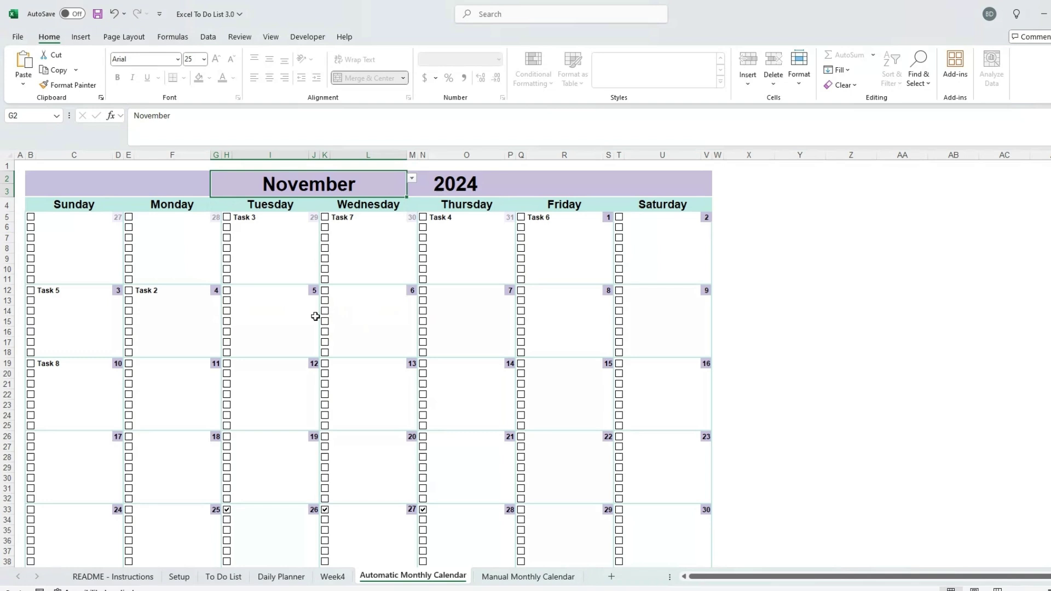
click(325, 218)
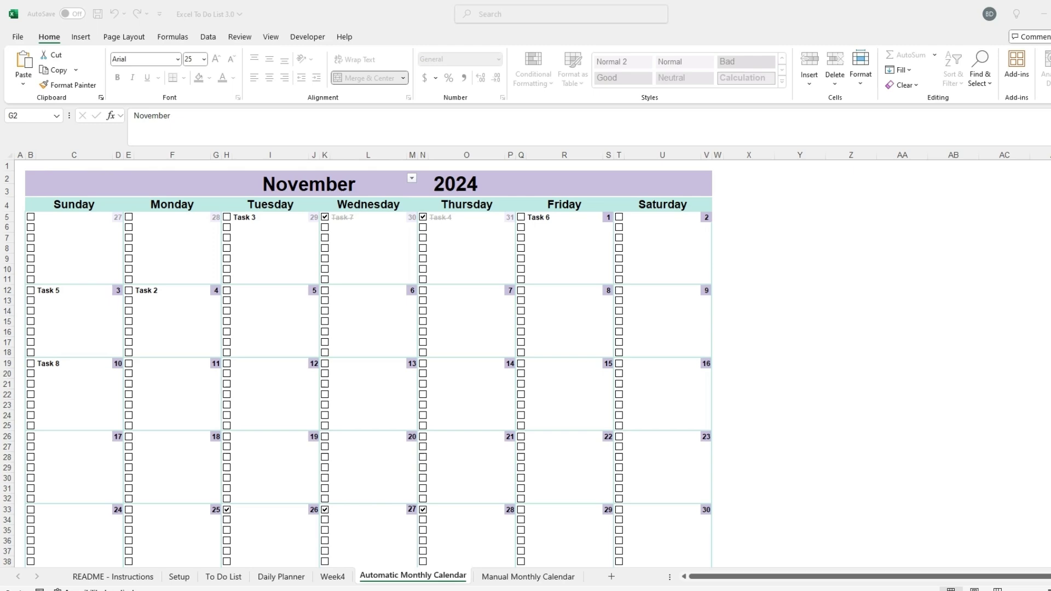
Step: Preview the calendar printout in landscape orientation, fitted onto one page
click(18, 38)
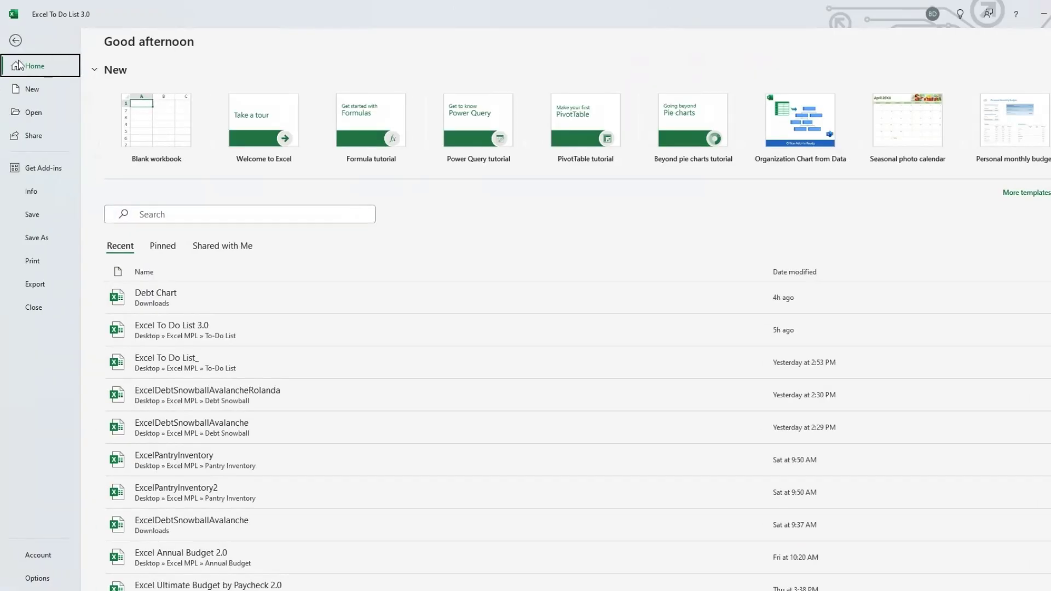
click(33, 262)
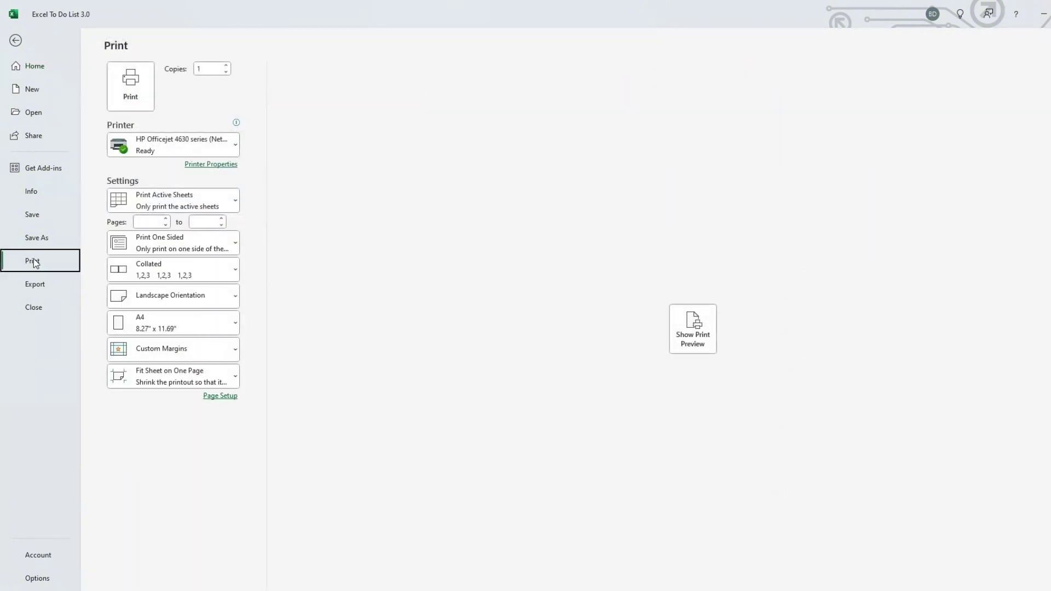
click(692, 342)
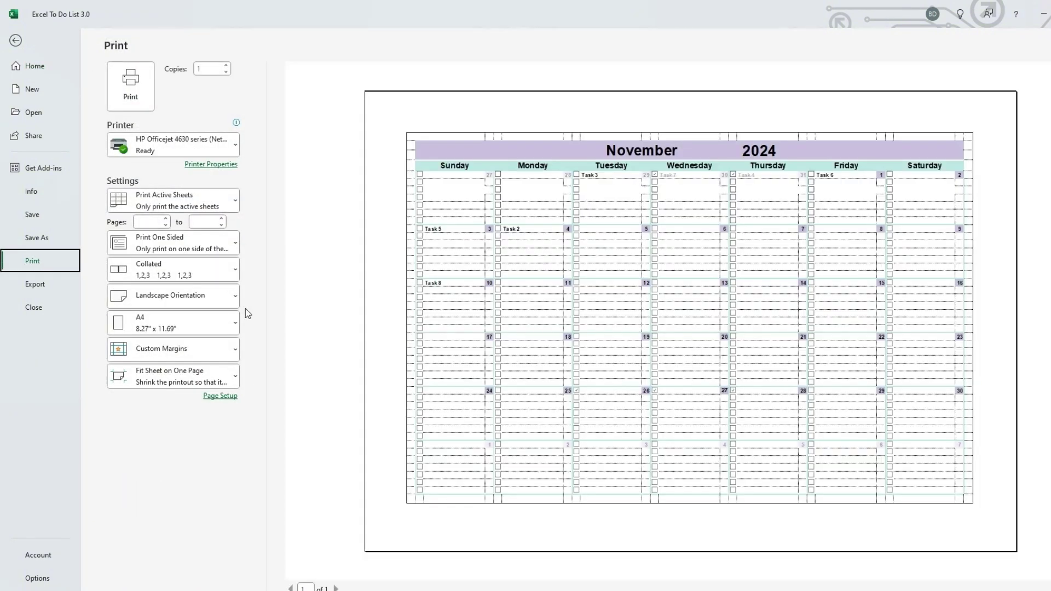
click(224, 298)
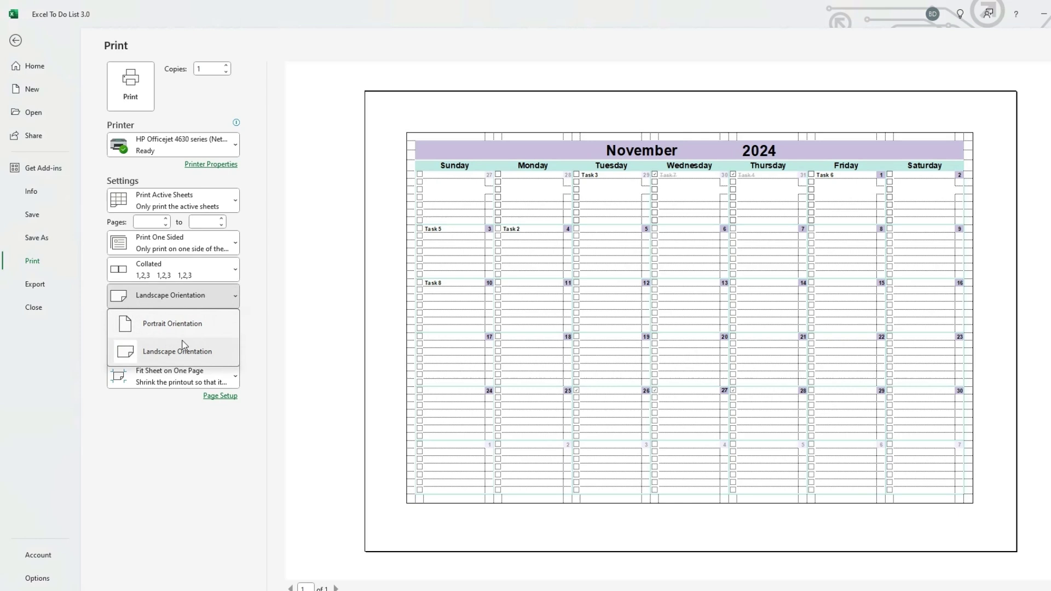
click(230, 346)
click(235, 382)
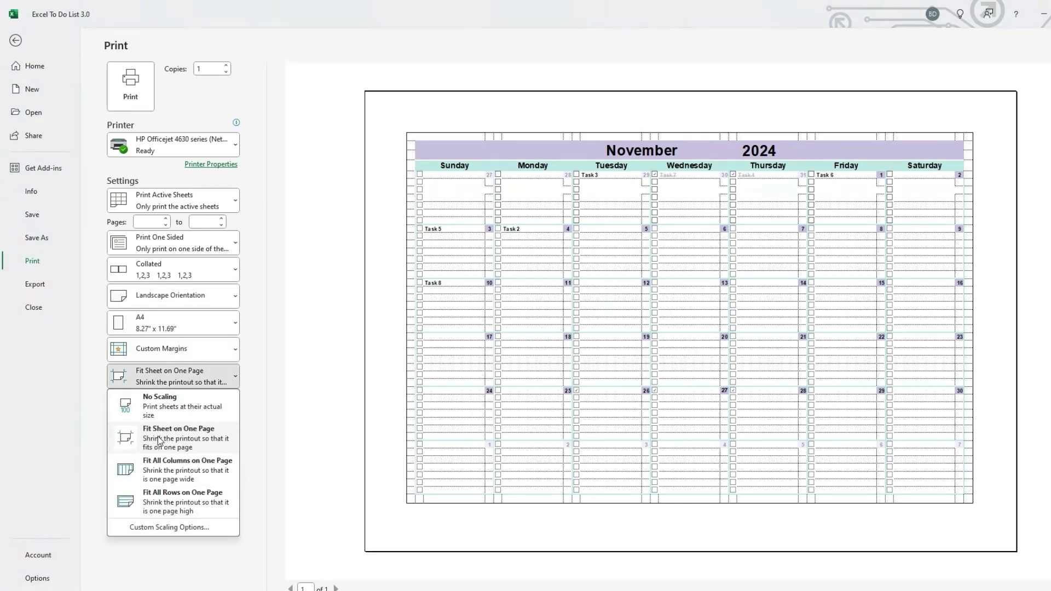
click(195, 441)
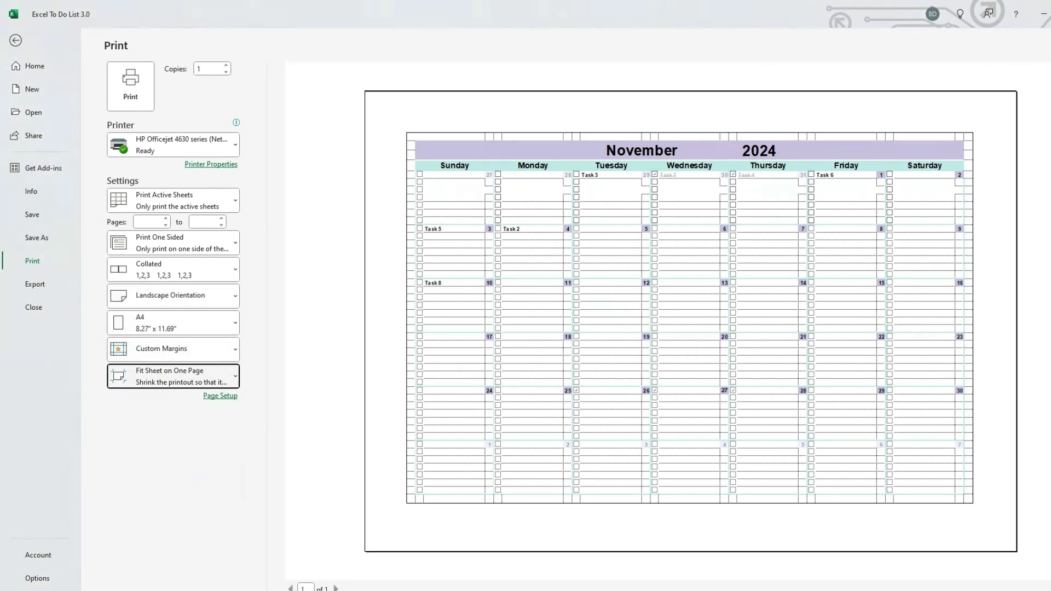